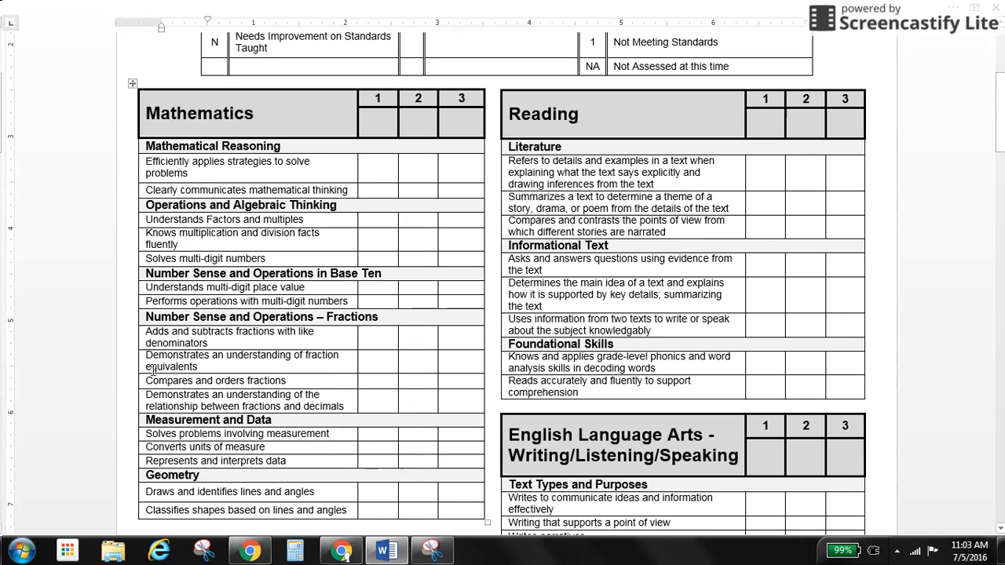
Review the grade 4 mathematics standards and their codes in the Snipping Tool capture
left_click(436, 553)
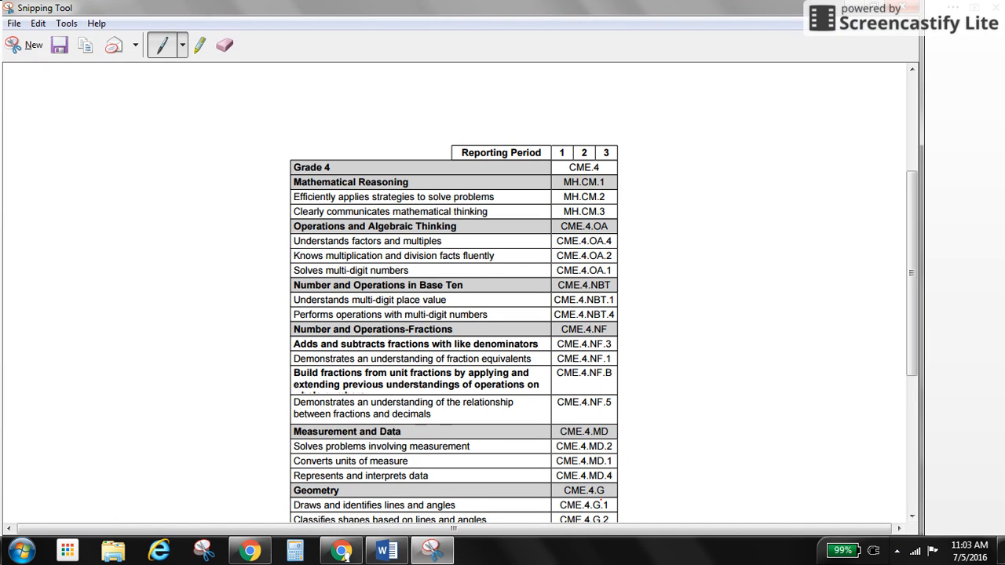
left_click(961, 347)
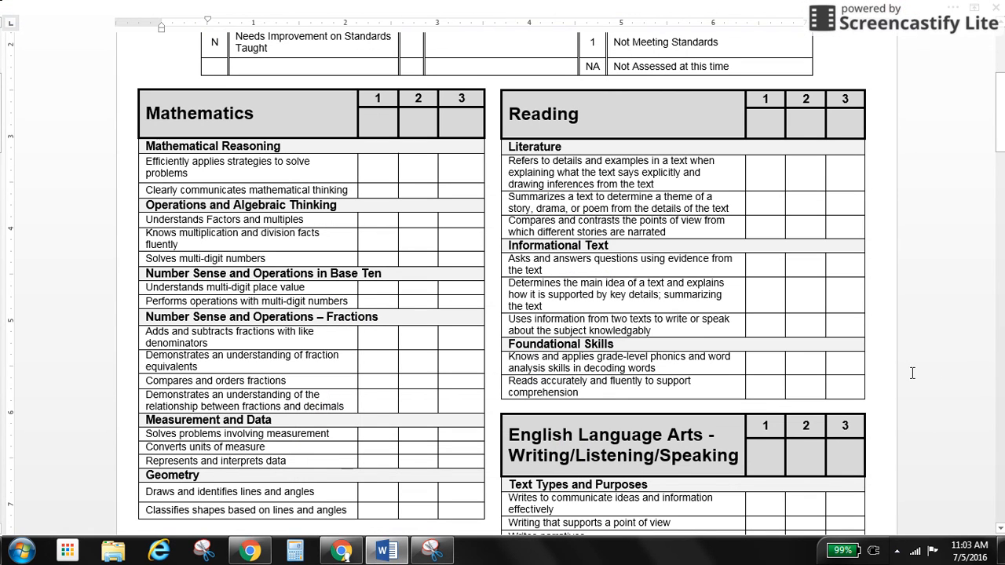
Switch to Aeries in Chrome and open the Standard Based Report Card Templates page from the Standards Based Grades configurations
left_click(337, 554)
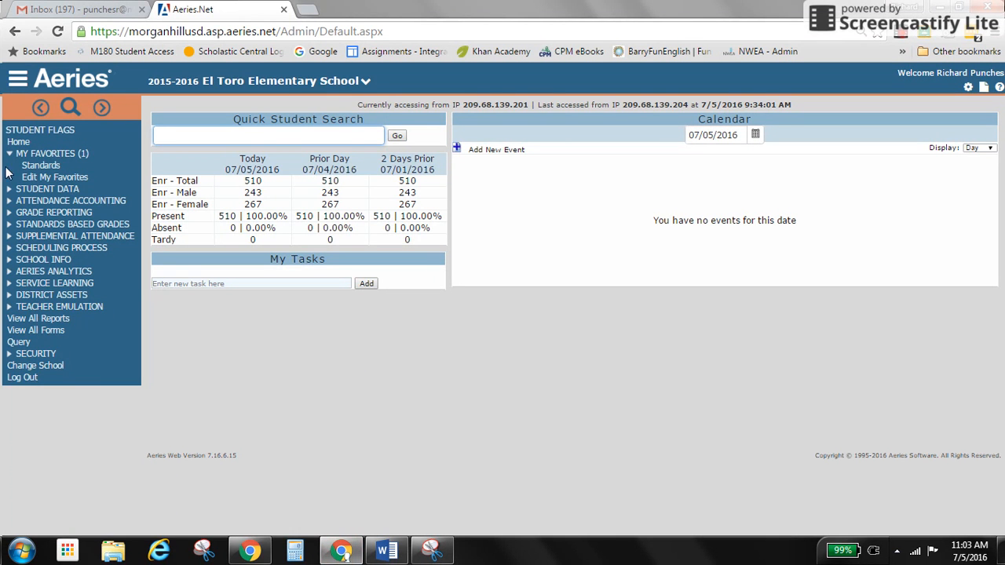
left_click(10, 225)
left_click(25, 284)
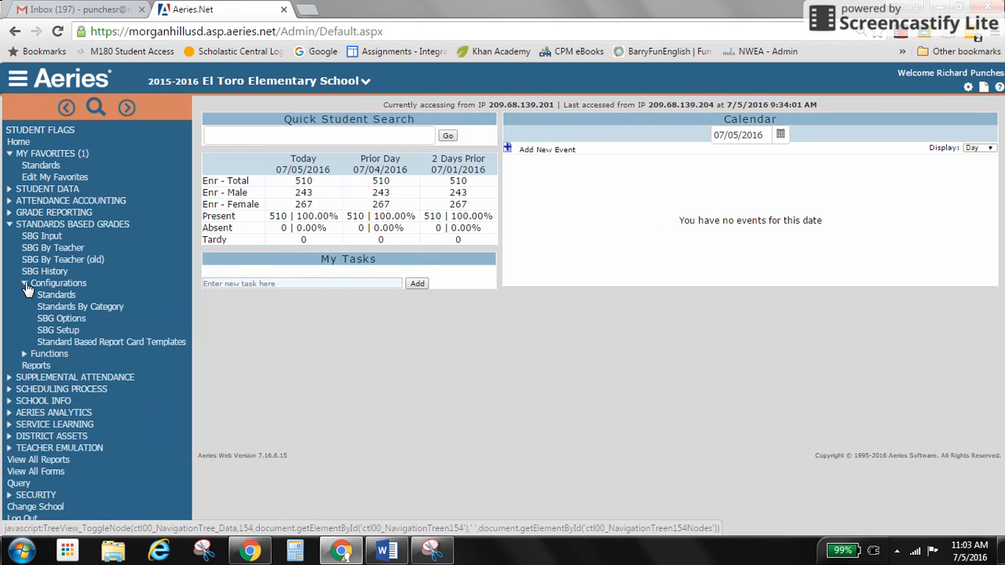
left_click(123, 344)
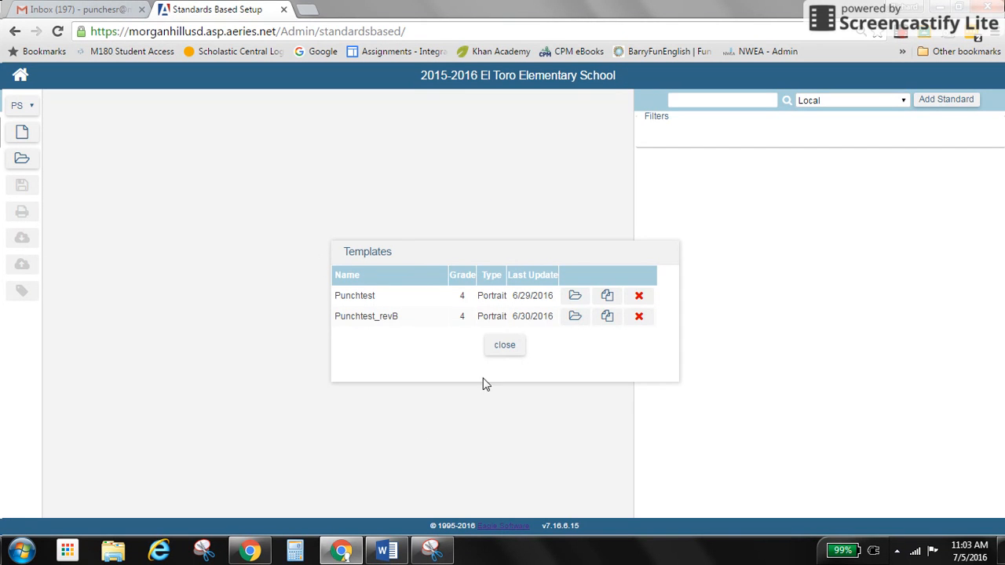
Dismiss the list of saved templates and create a new template for grade 4
left_click(504, 348)
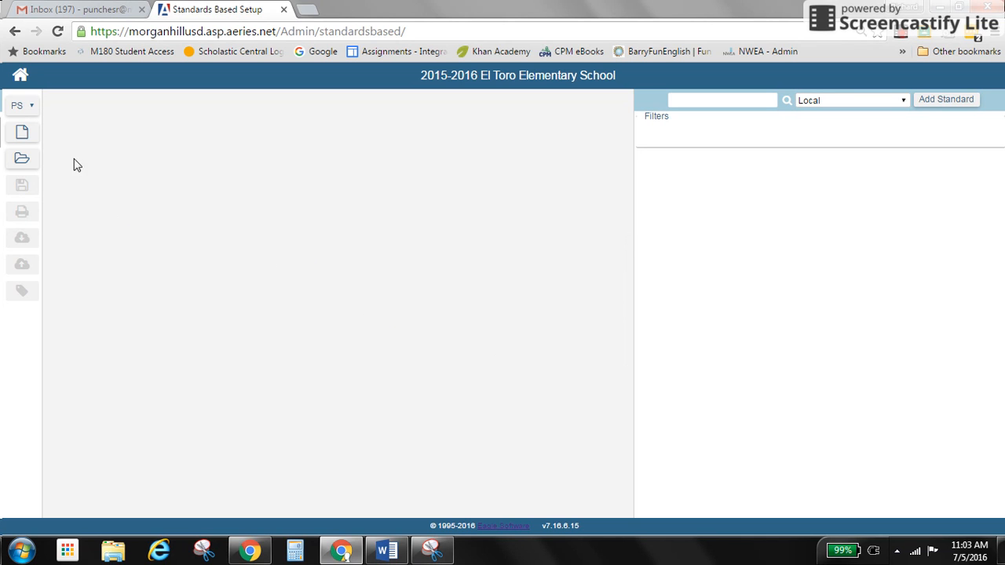
left_click(29, 112)
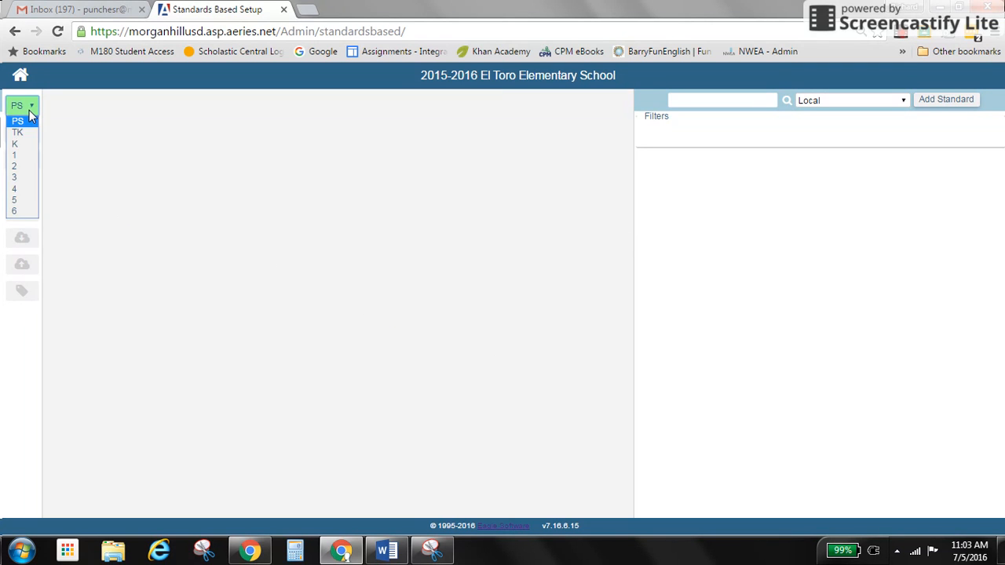
left_click(20, 189)
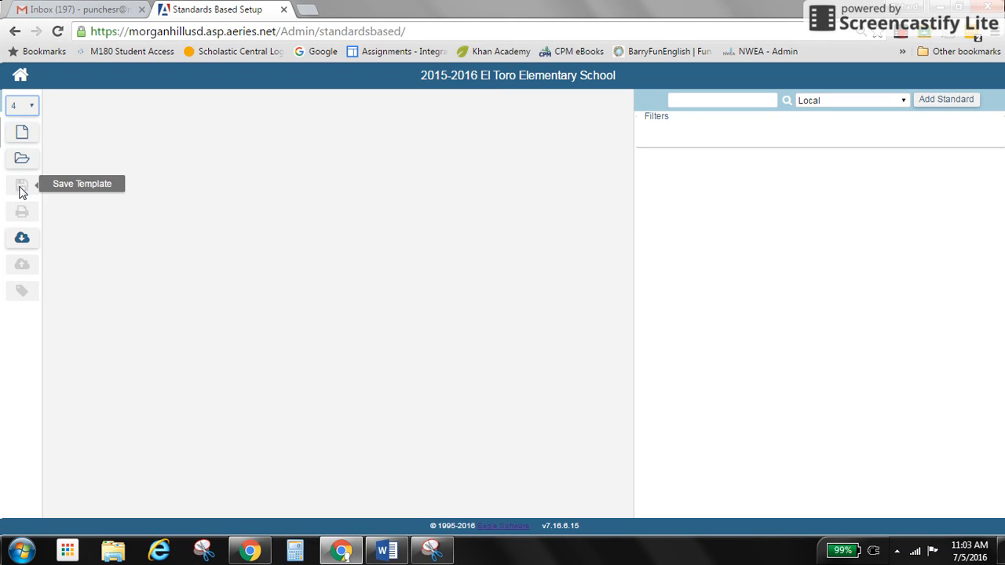
left_click(21, 135)
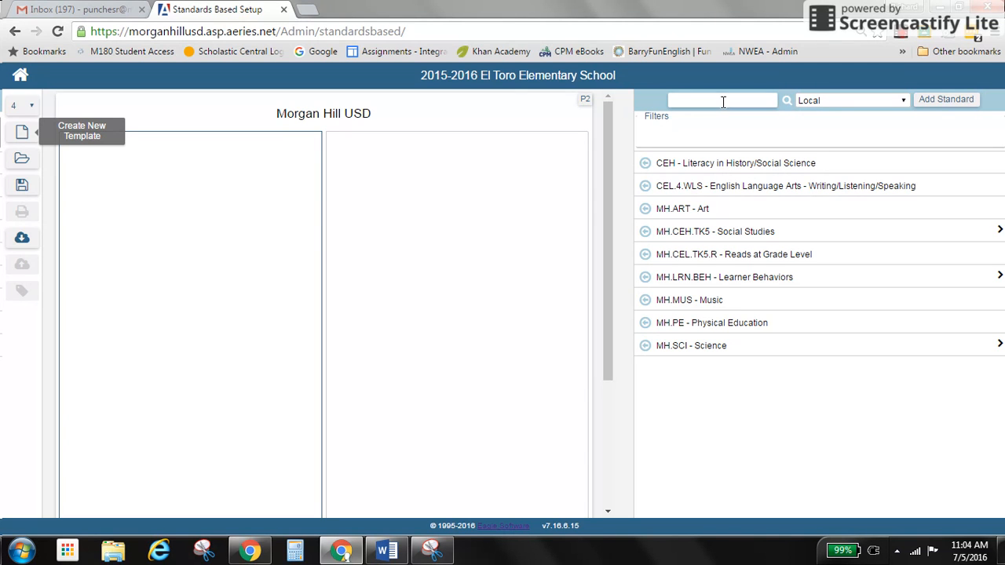
Search the Common Core standards for cme.4 and add CME.4 - Grade 4 with all its related standards to the template
left_click(840, 100)
left_click(832, 108)
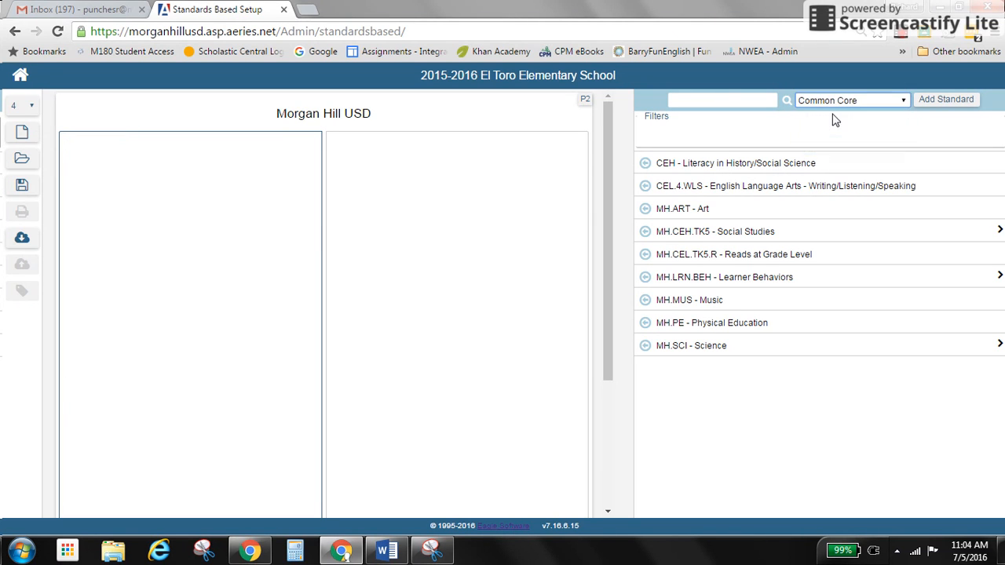
left_click(695, 103)
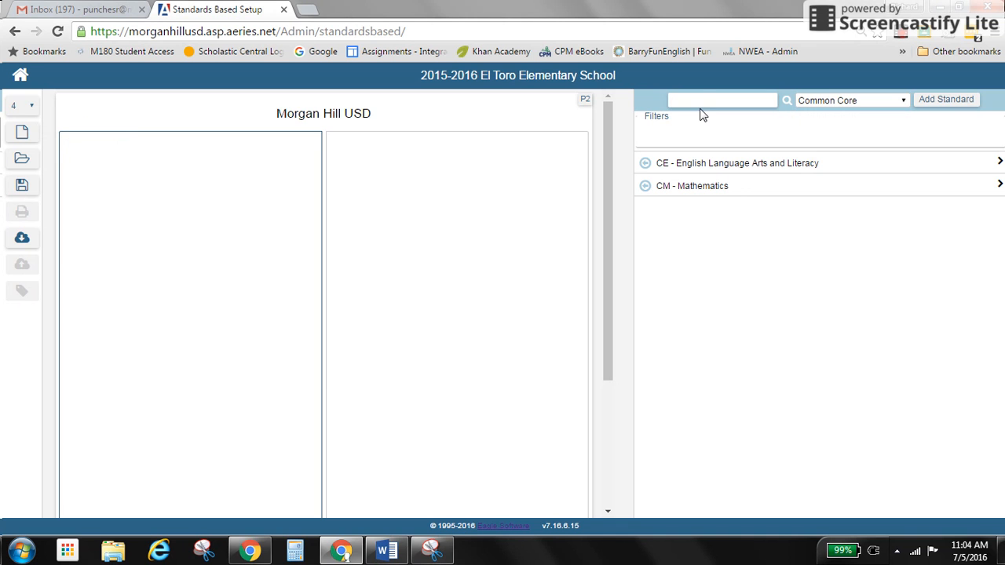
type("cme.4")
key("Return")
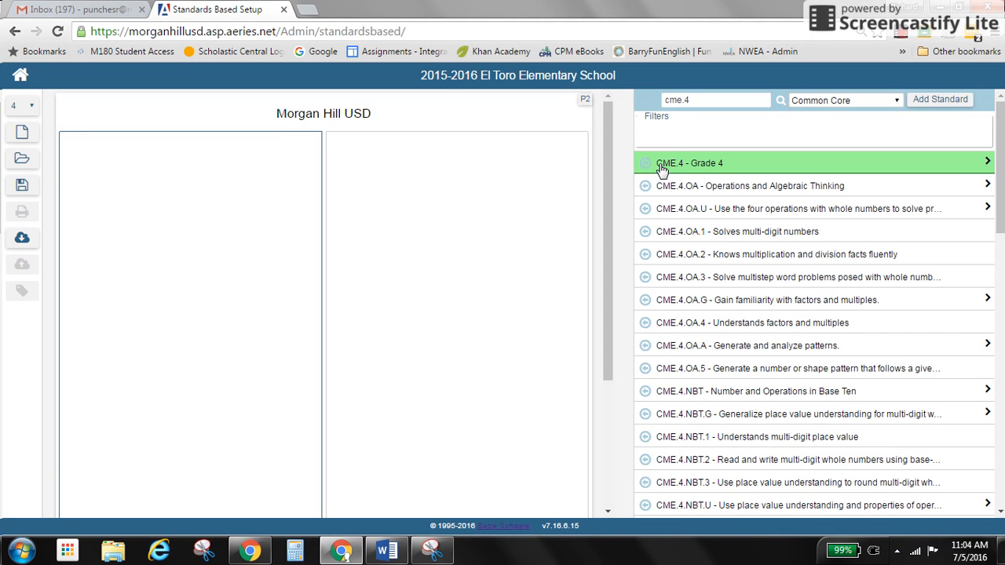
left_click(644, 163)
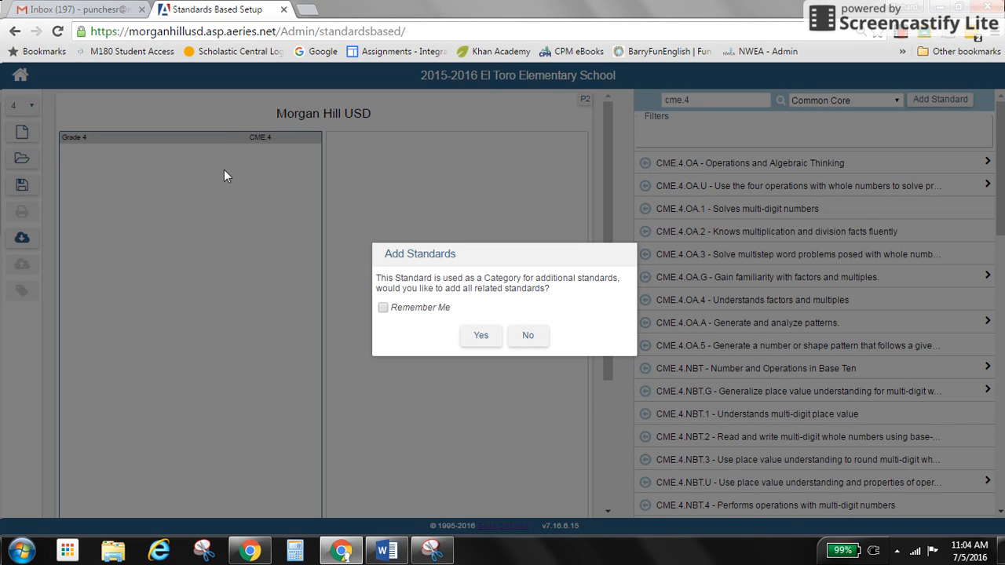
left_click(480, 335)
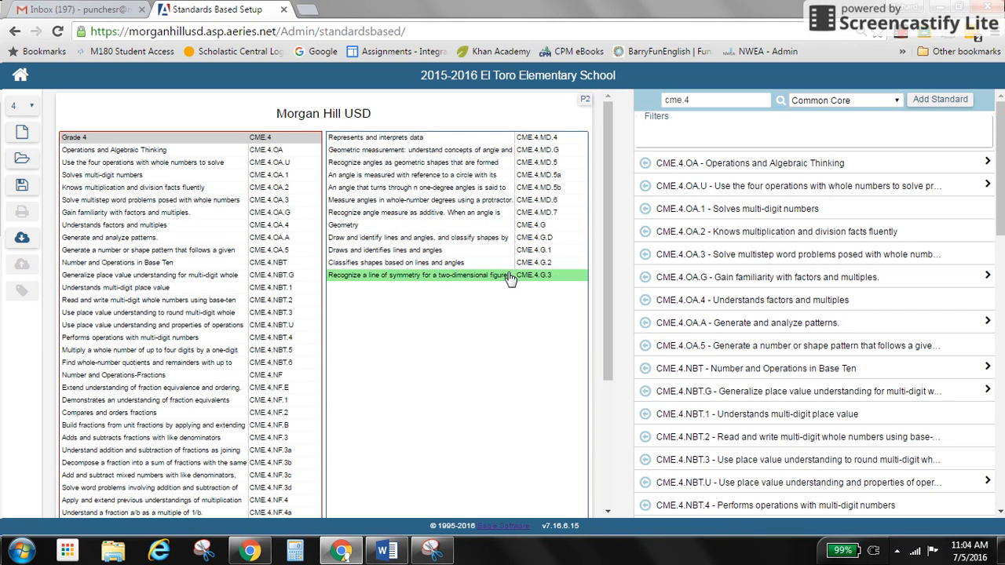
Abandon the unsaved template by returning to the home page, and reopen the Standard Based Report Card Templates page
left_click(17, 77)
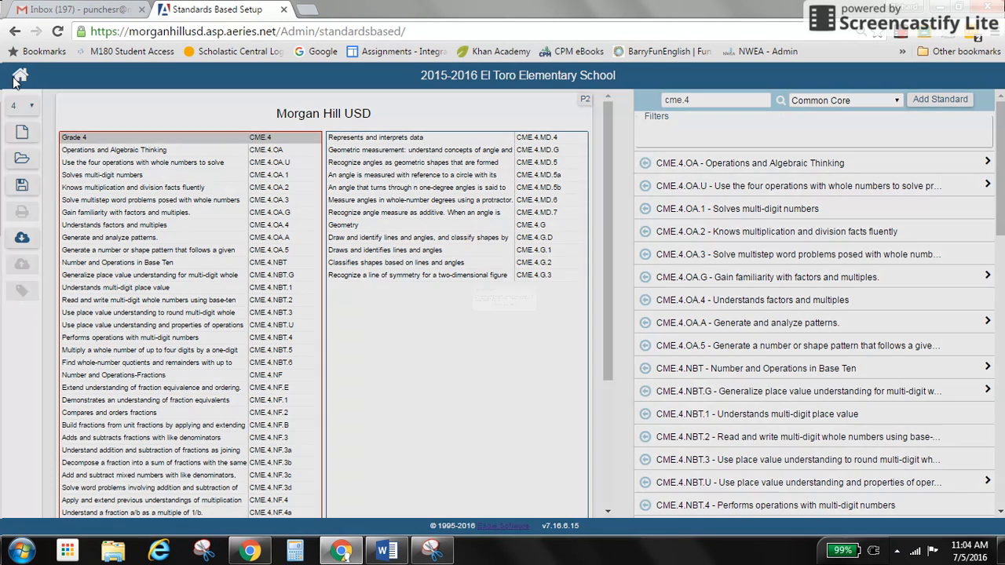
left_click(462, 331)
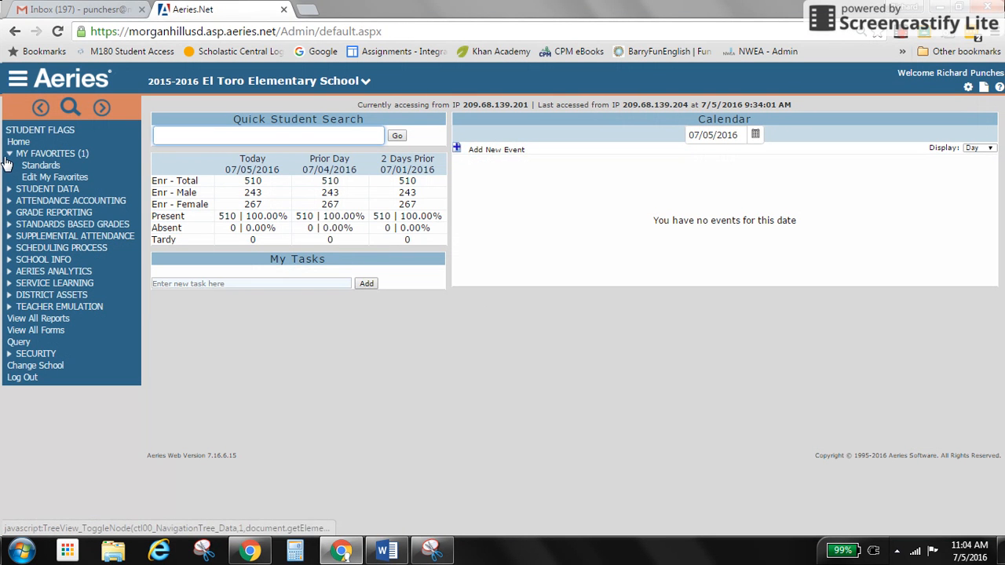
left_click(8, 226)
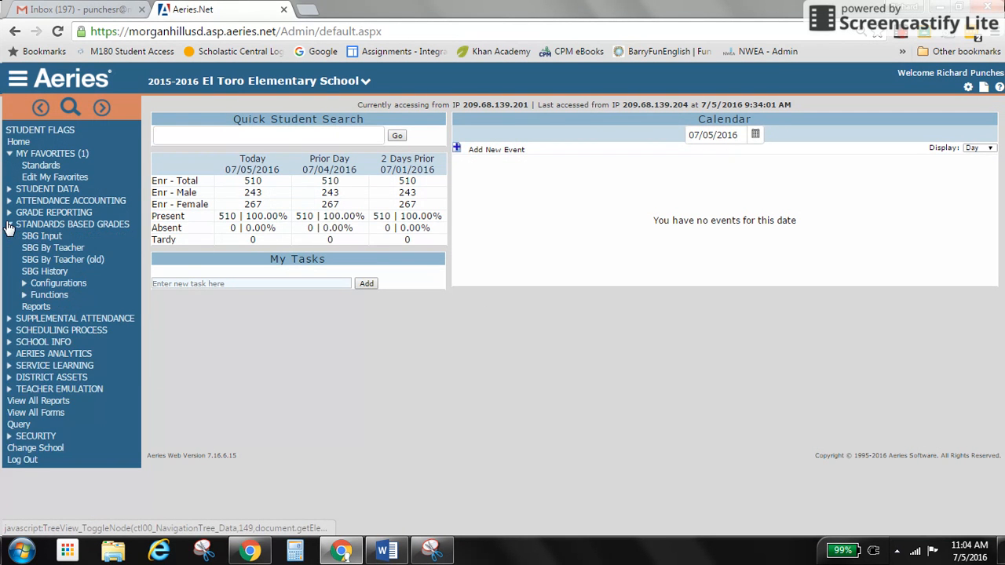
left_click(23, 284)
left_click(113, 343)
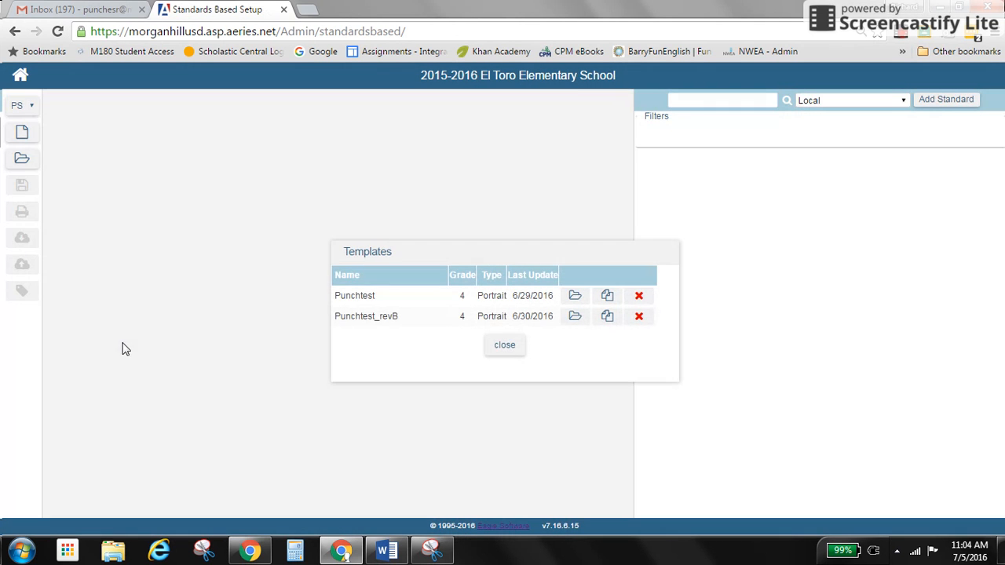
Close the saved templates list and start a blank grade 4 report card template
left_click(501, 349)
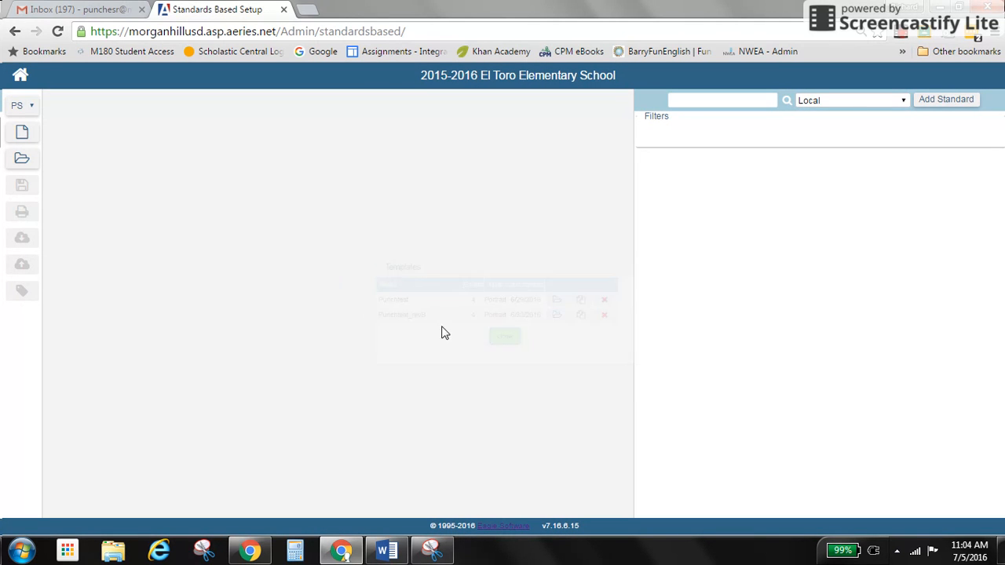
left_click(28, 110)
left_click(13, 188)
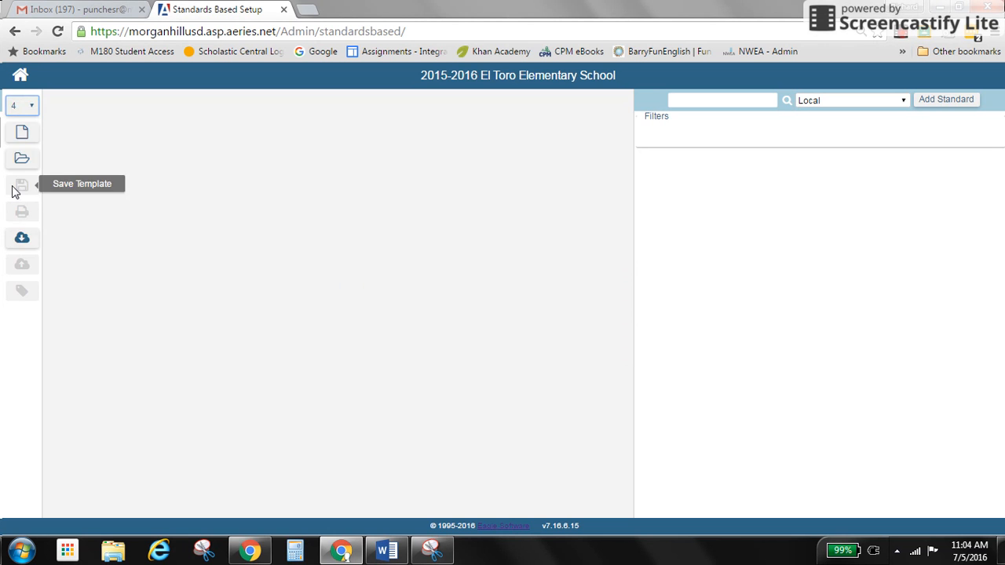
left_click(22, 132)
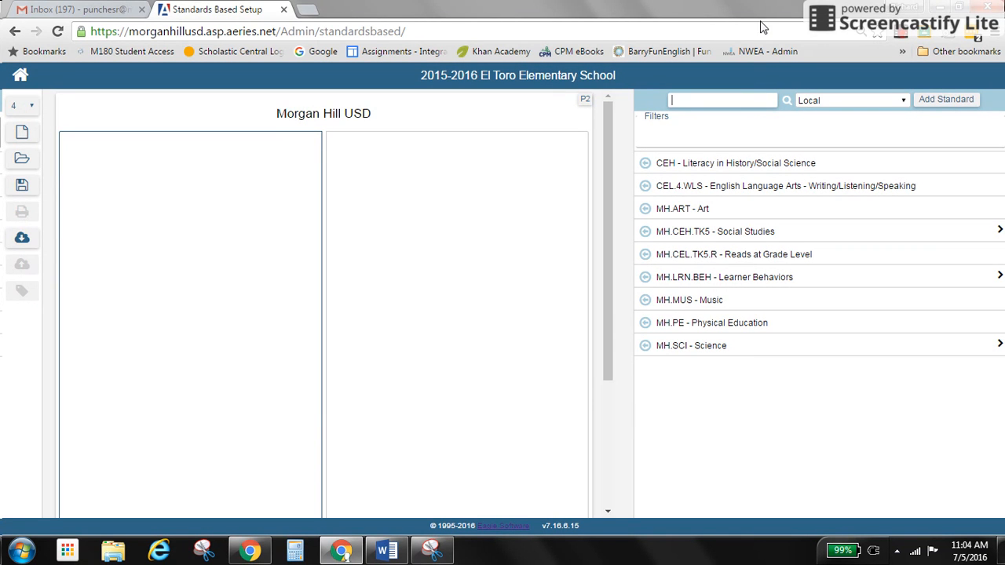
Search the Common Core standards for cme.4 and add only CME.4 - Grade 4, declining related standards and having that choice remembered
key("Return")
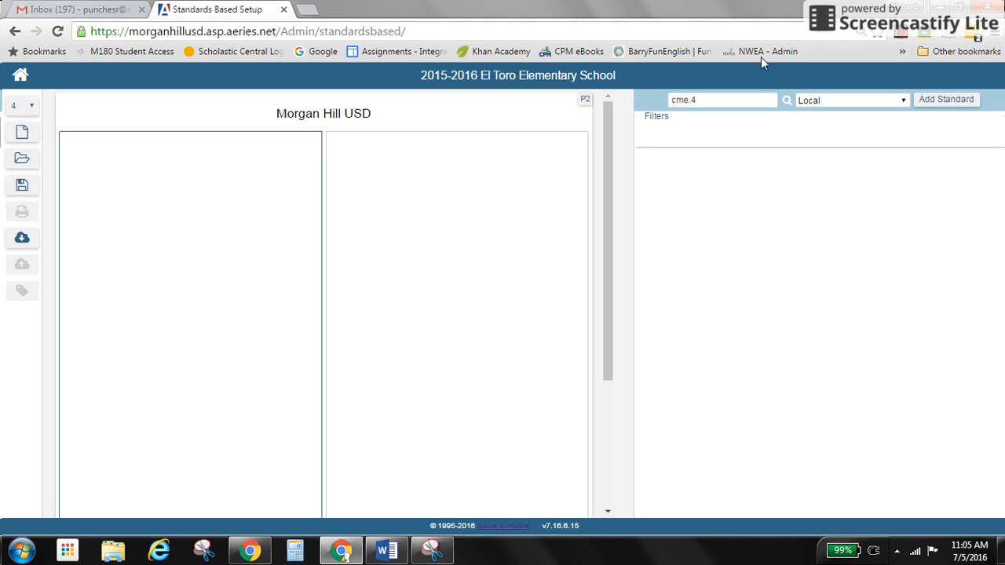
left_click(837, 100)
left_click(838, 114)
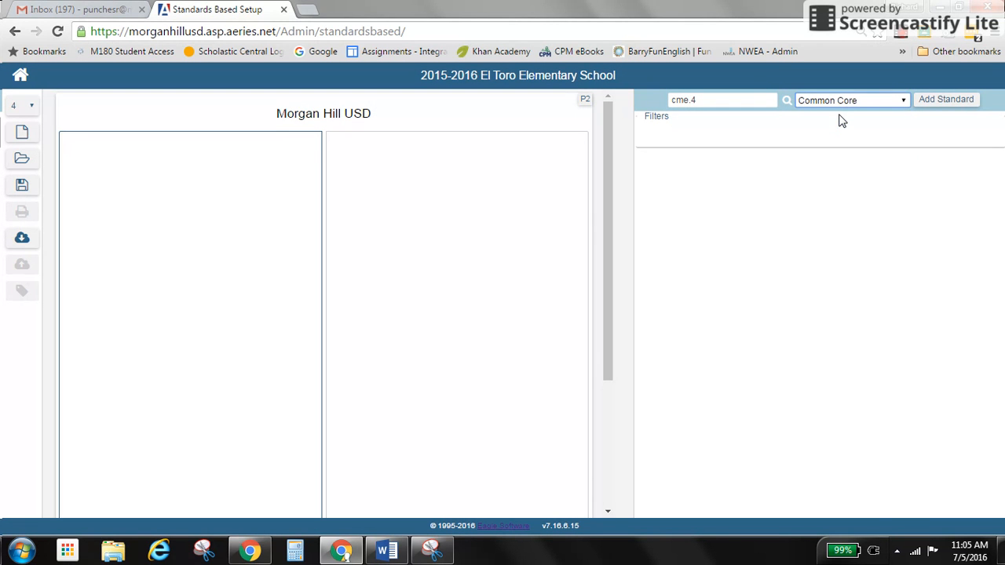
left_click_drag(646, 163, 155, 167)
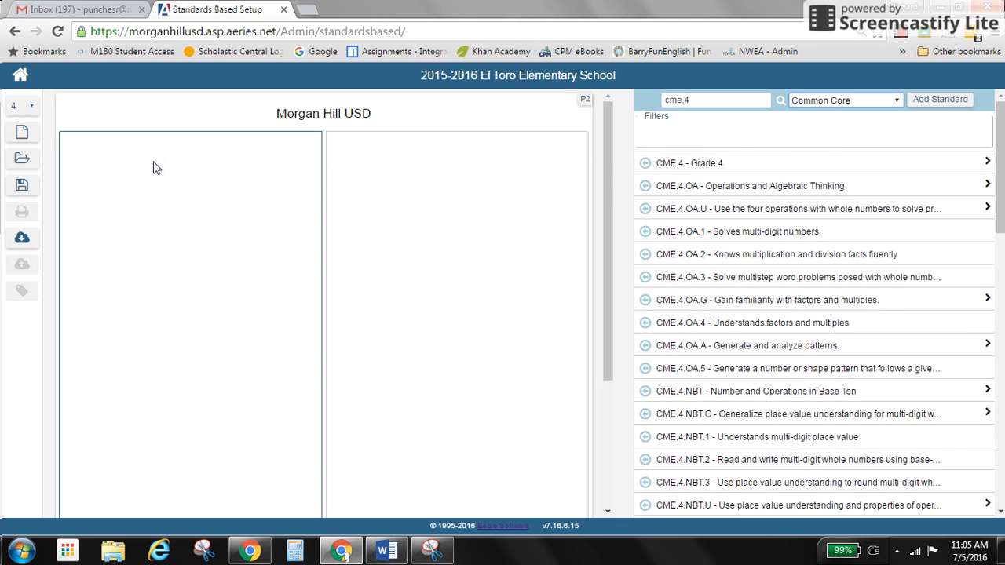
left_click(647, 165)
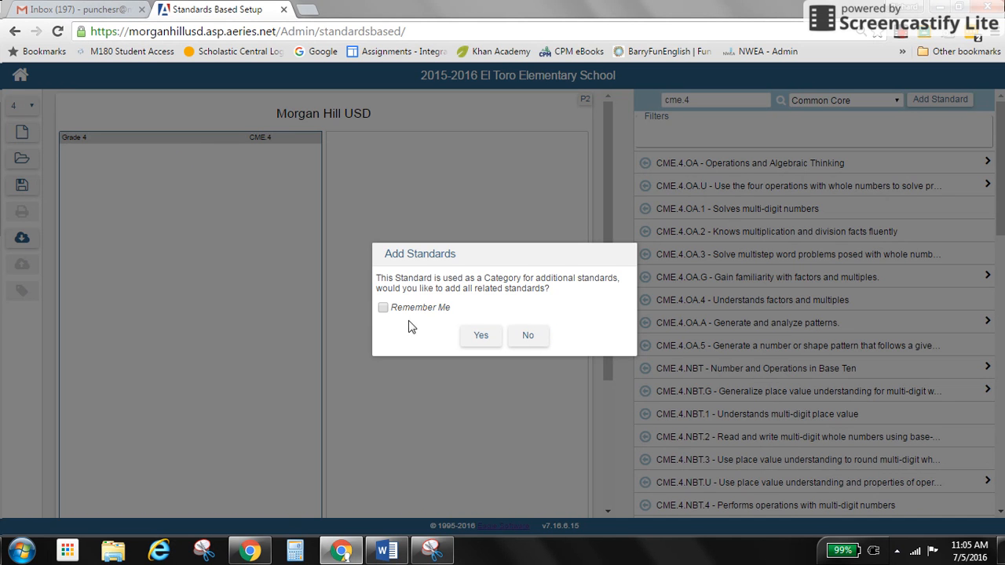
left_click(382, 308)
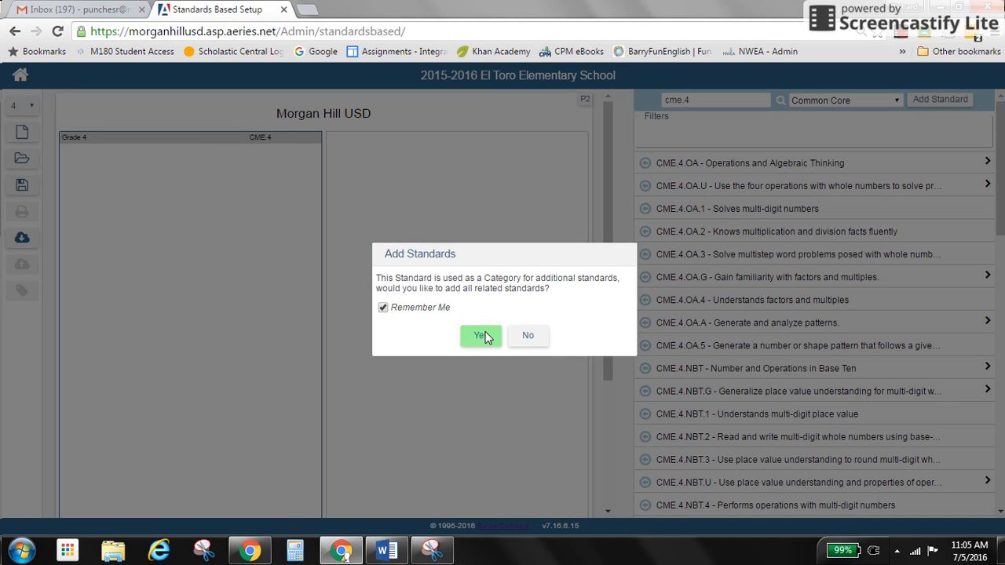
left_click(528, 336)
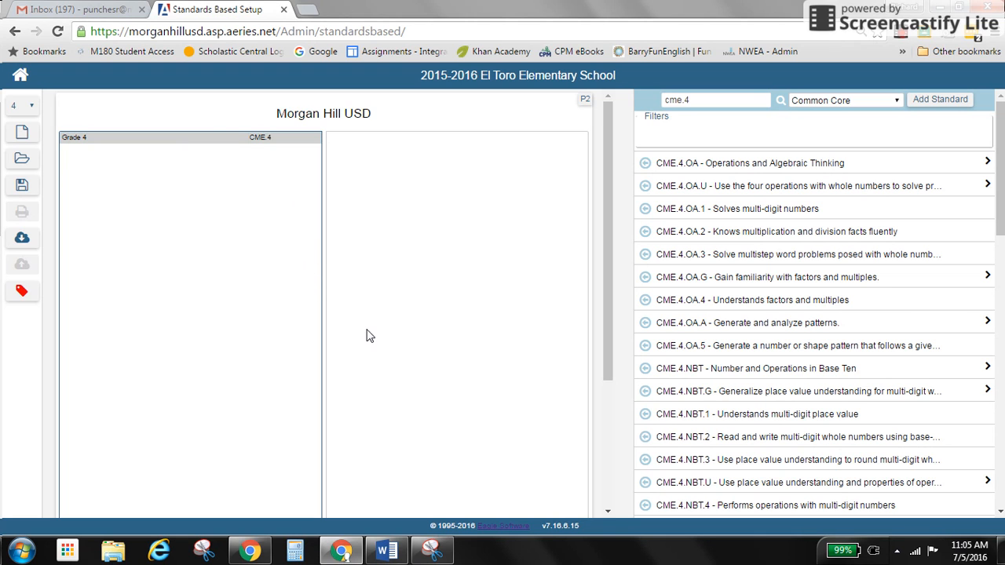
Search the Local standards for mh.cm and add MH.CM.1, MH.CM.2 and MH.CM.3 below the Grade 4 row
left_click_drag(734, 100, 597, 98)
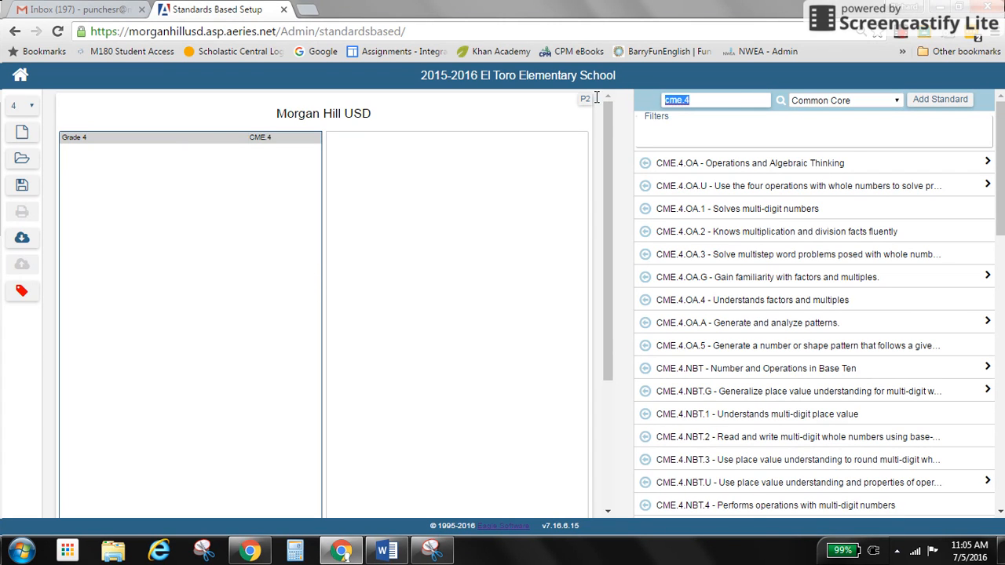
type("mh.cm")
key("Return")
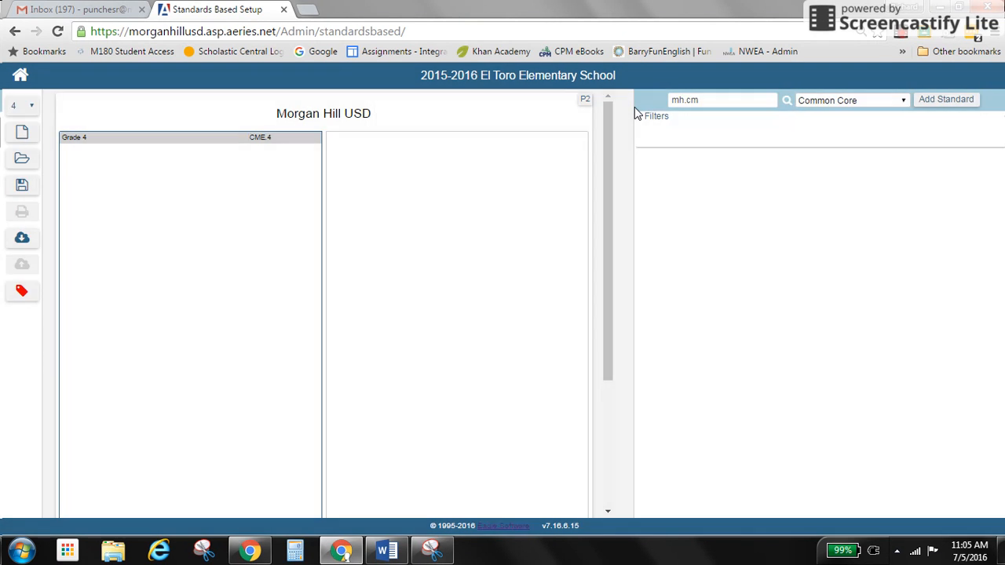
left_click(848, 110)
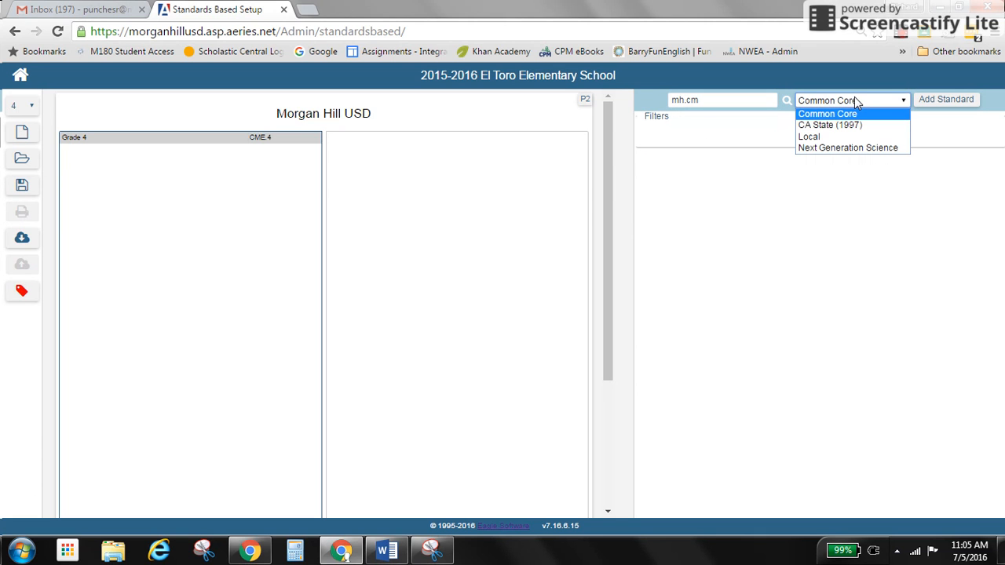
left_click(834, 137)
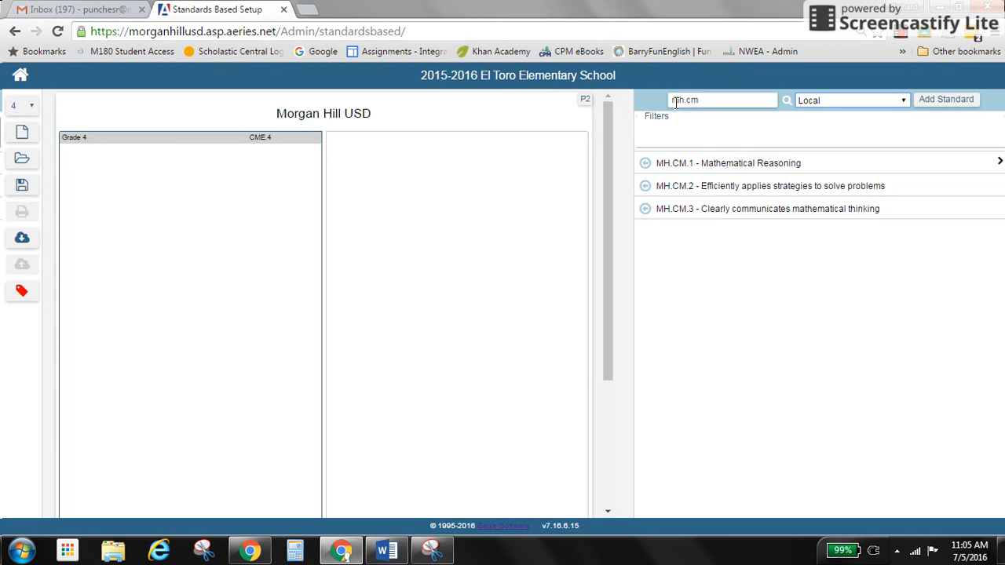
left_click(644, 165)
left_click(644, 165)
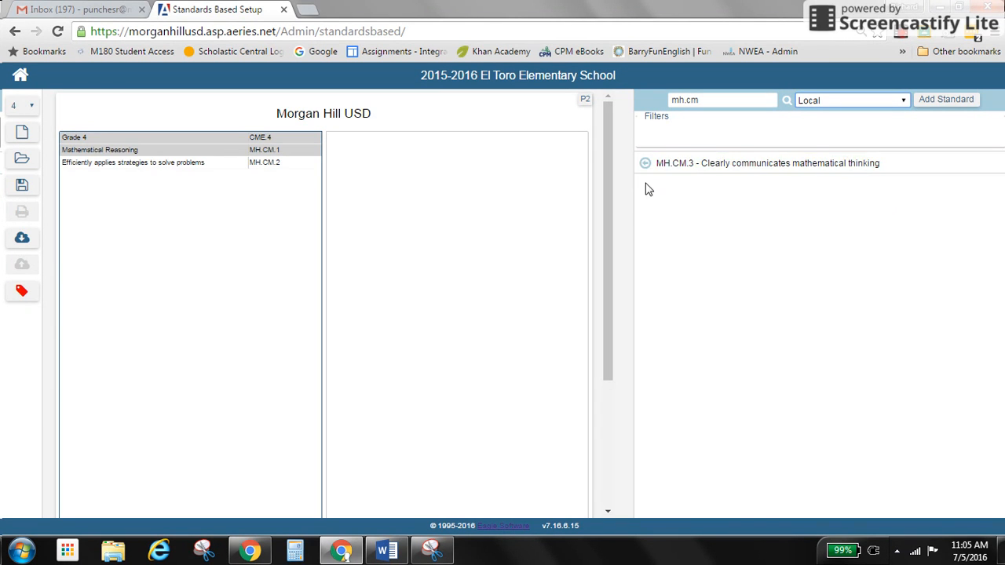
left_click(643, 166)
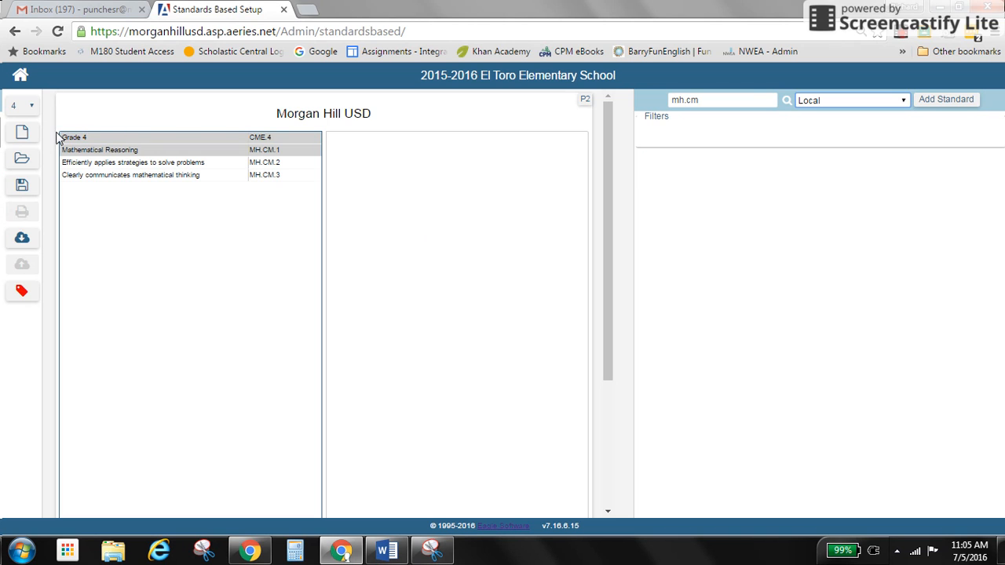
Turn the Grade 4 row's shading off and back on, and look through its Line Number options without choosing one
left_click(159, 155)
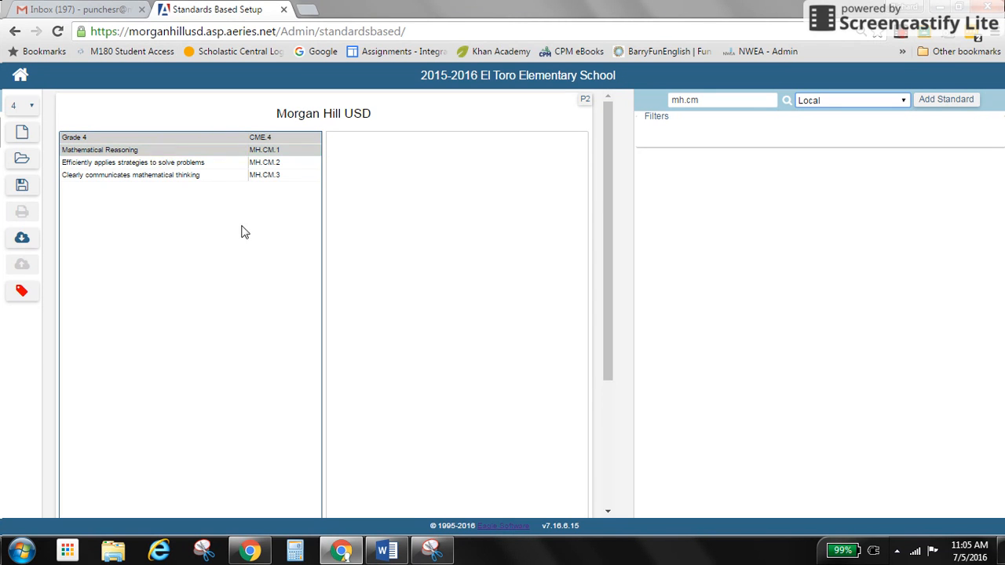
right_click(188, 144)
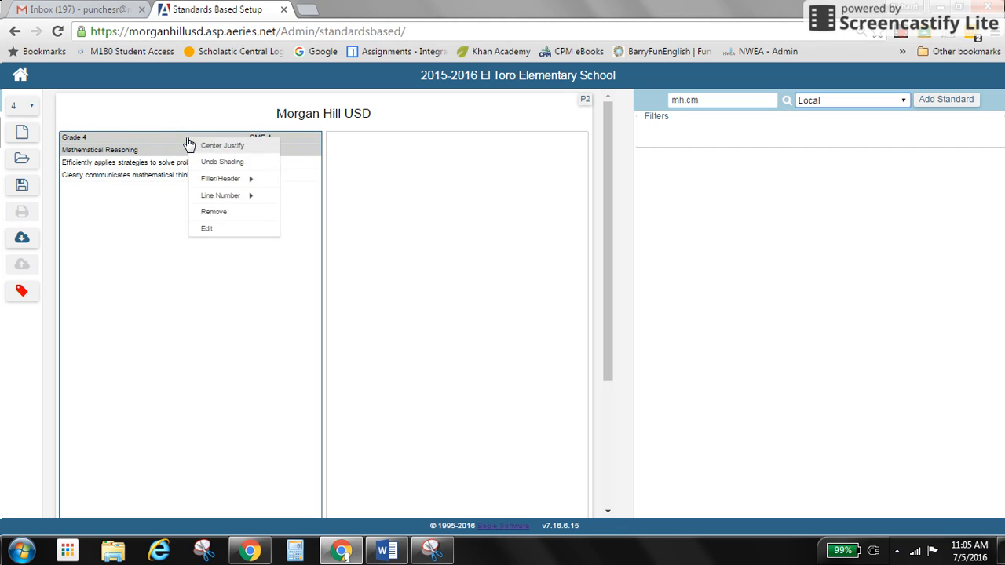
left_click(208, 162)
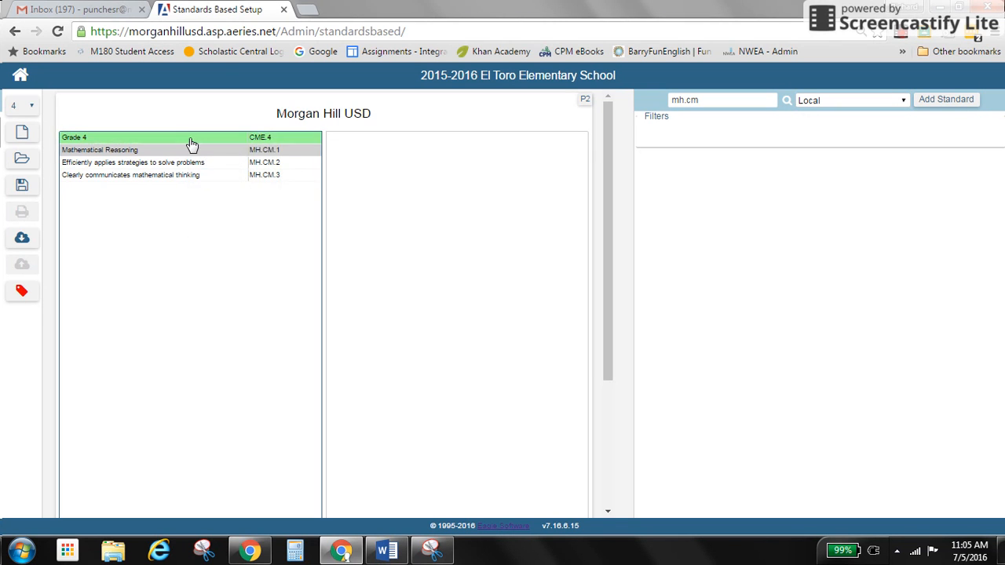
right_click(192, 144)
left_click(213, 164)
right_click(213, 144)
mouse_move(256, 180)
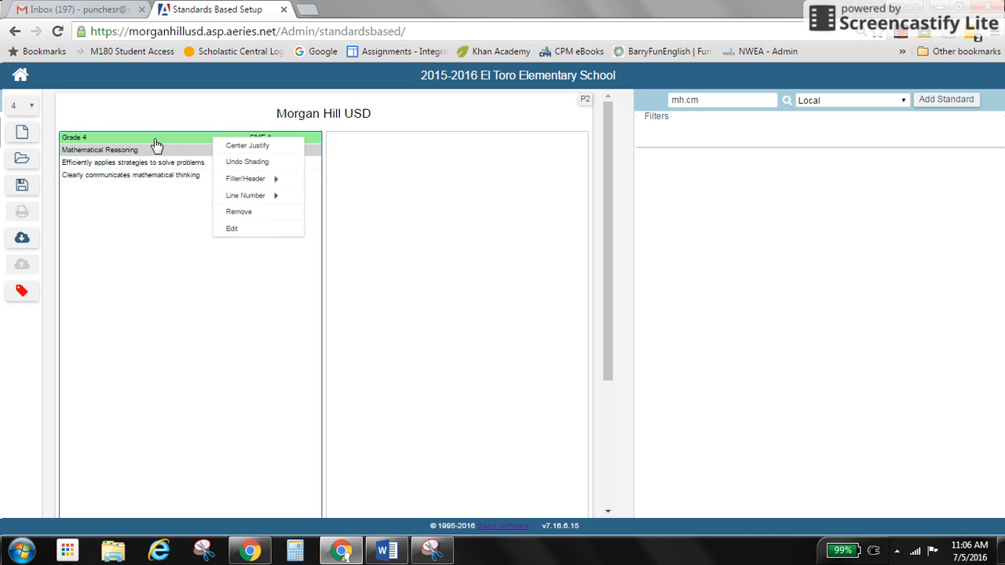
mouse_move(249, 201)
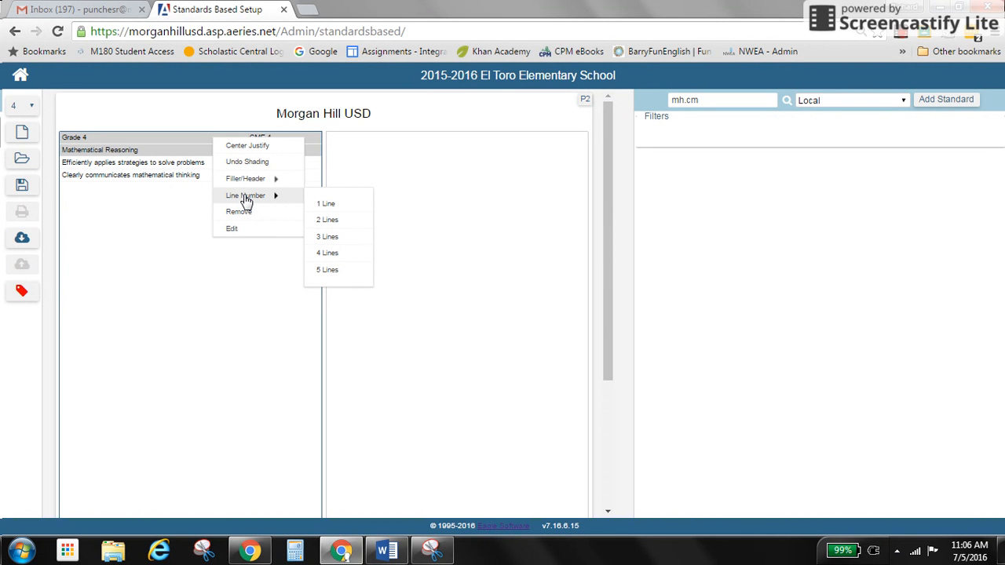
left_click(126, 212)
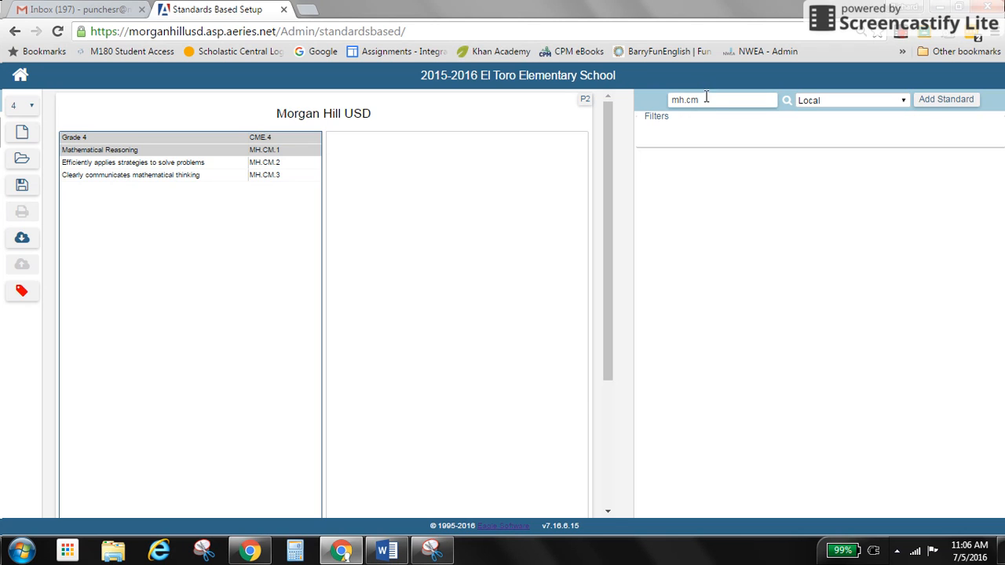
Search the Common Core standards for cme.4.oa and add CME.4.OA, CME.4.OA.4, CME.4.OA.2 and CME.4.OA.1 to the template
left_click_drag(703, 100, 627, 107)
type("x")
key("Return")
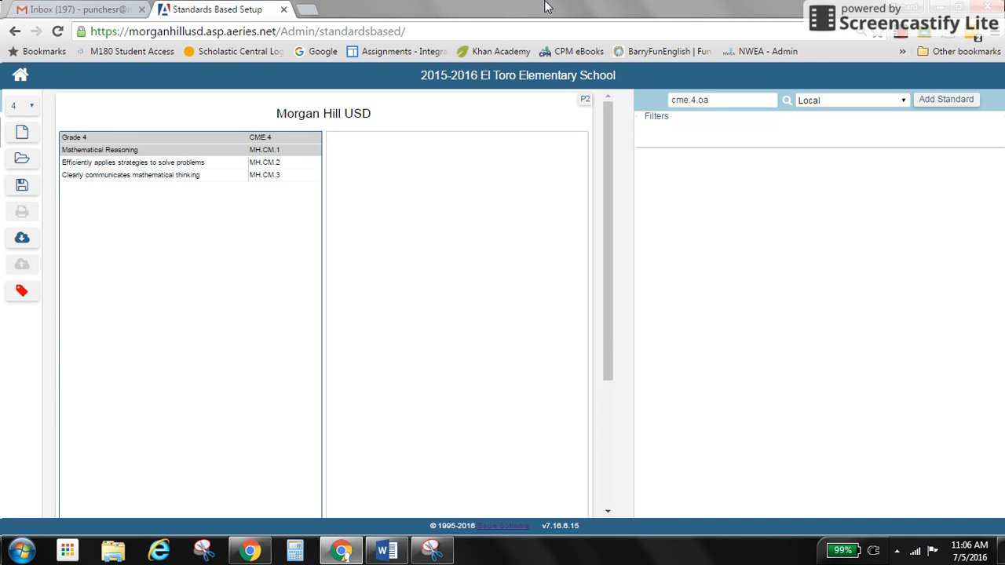
left_click(814, 102)
left_click(816, 113)
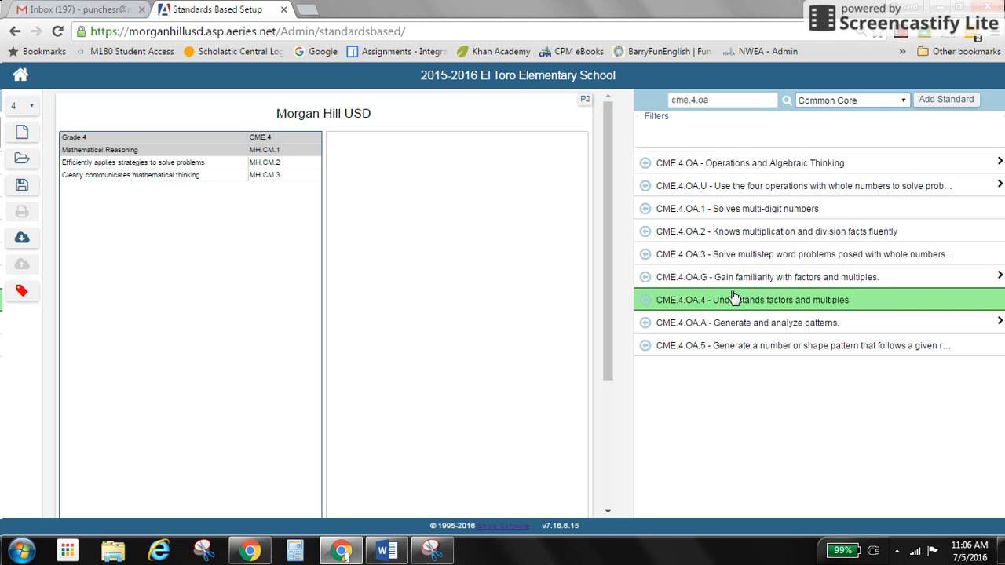
left_click(645, 163)
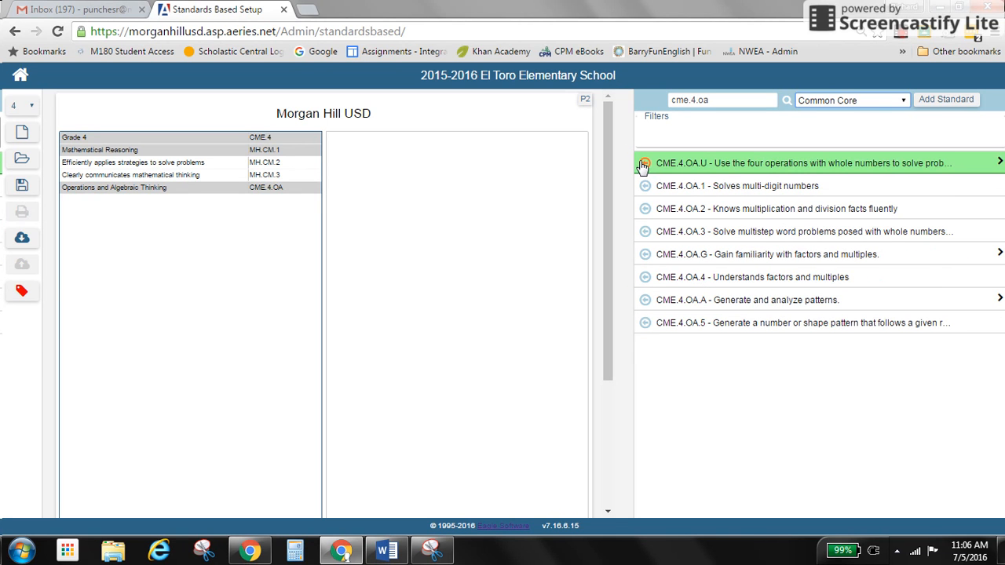
left_click(644, 279)
left_click(646, 209)
left_click(645, 186)
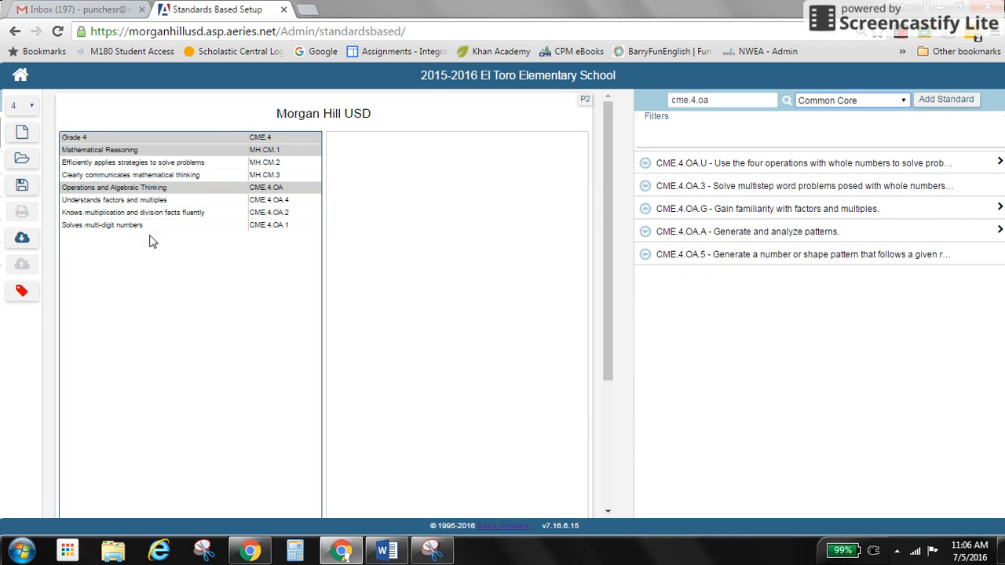
Search the Common Core standards for cme.4.nbt and add CME.4.NBT, CME.4.NBT.1 and CME.4.NBT.4 below the algebraic thinking rows
left_click(731, 98)
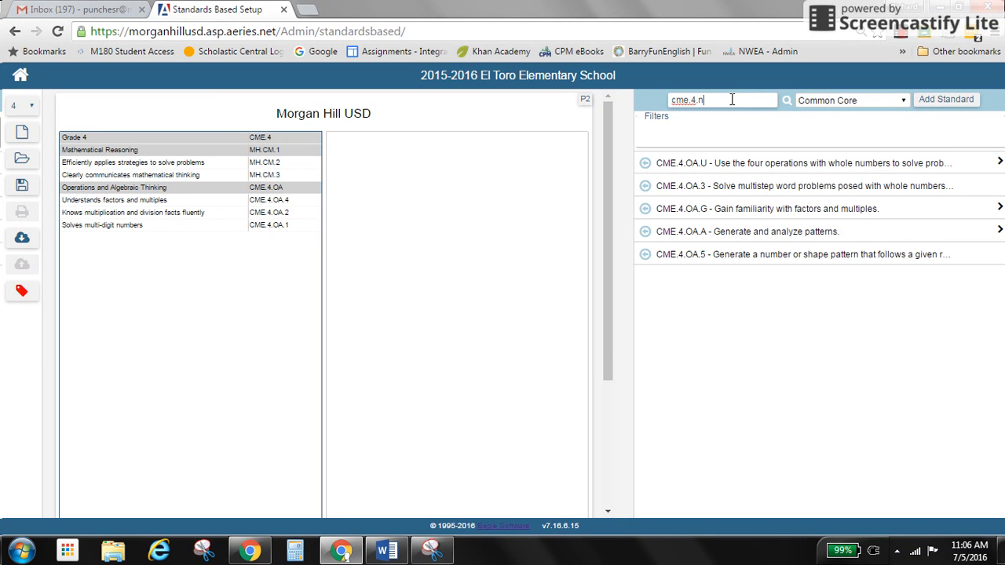
key("Return")
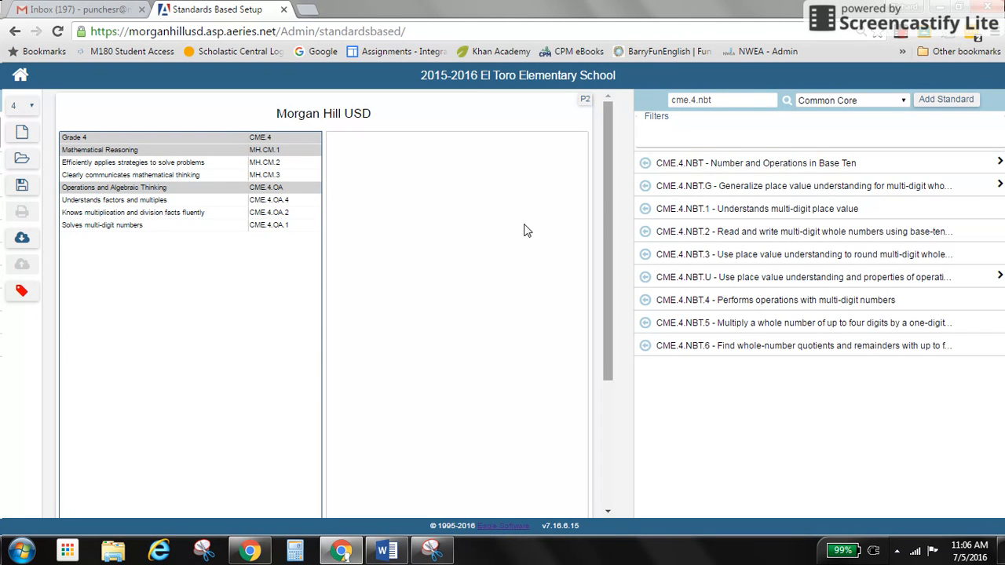
left_click(644, 164)
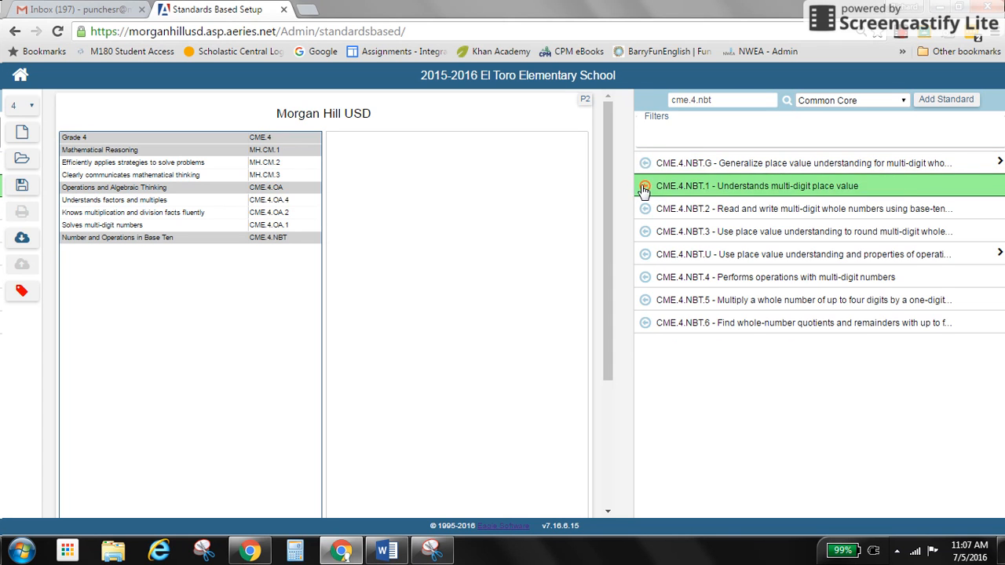
left_click(645, 187)
left_click(647, 257)
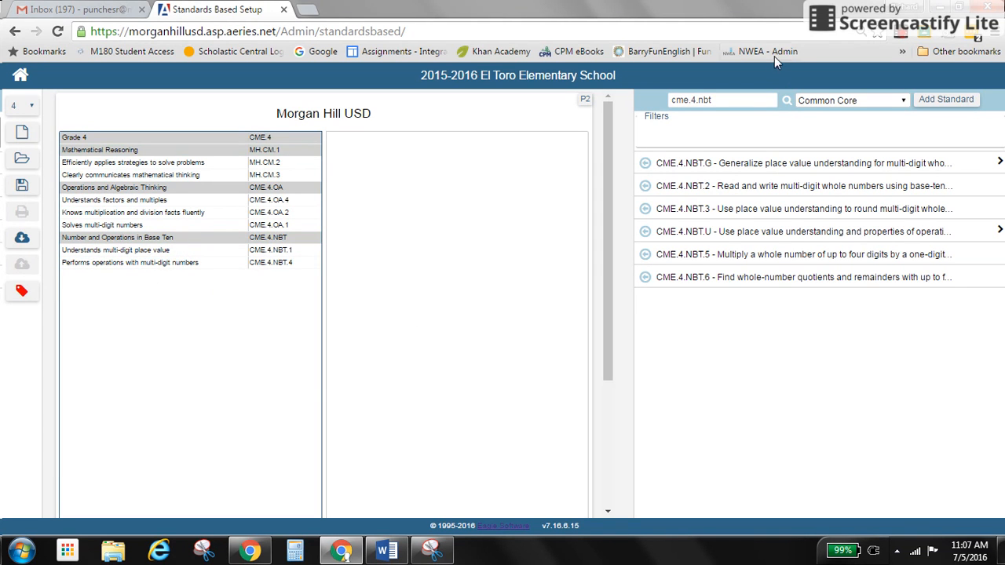
Search the Common Core standards for cme.4.nf and add CME.4.NF, CME.4.NF.3 and CME.4.NF.1 to the template
left_click(733, 101)
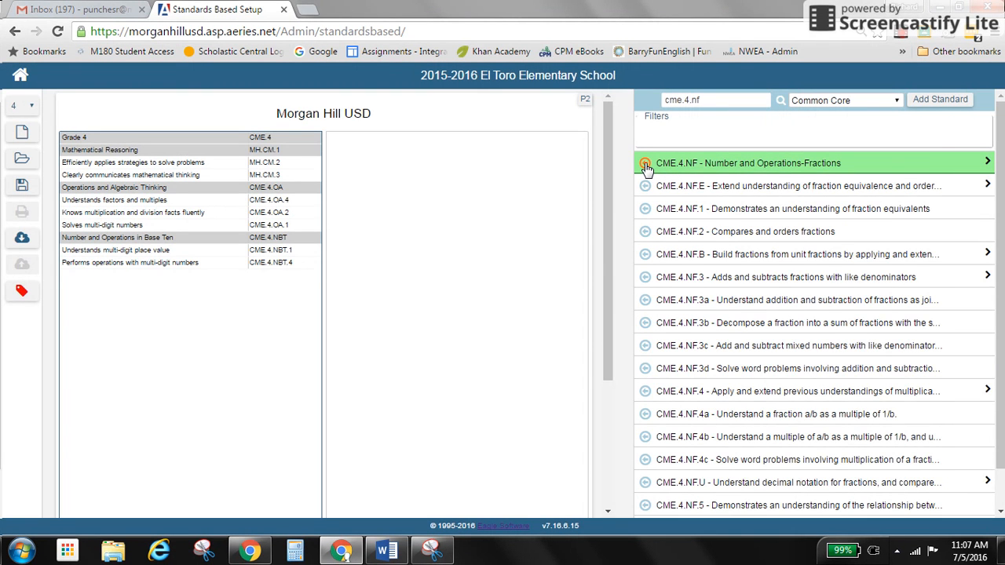
left_click(645, 165)
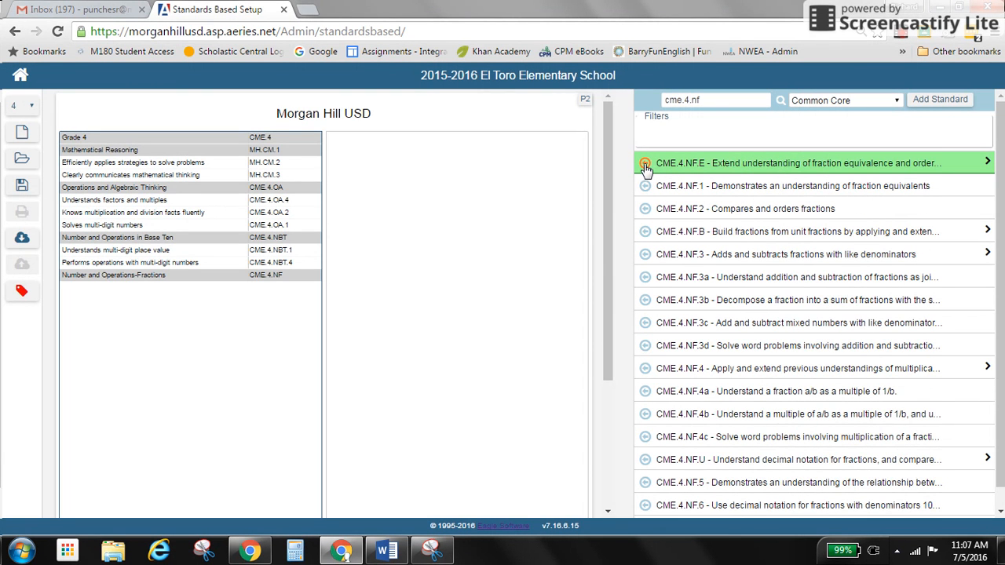
left_click(644, 254)
left_click(645, 186)
Add CME.4.NF.B below the fraction equivalents row, and remove it from the template again
left_click(644, 209)
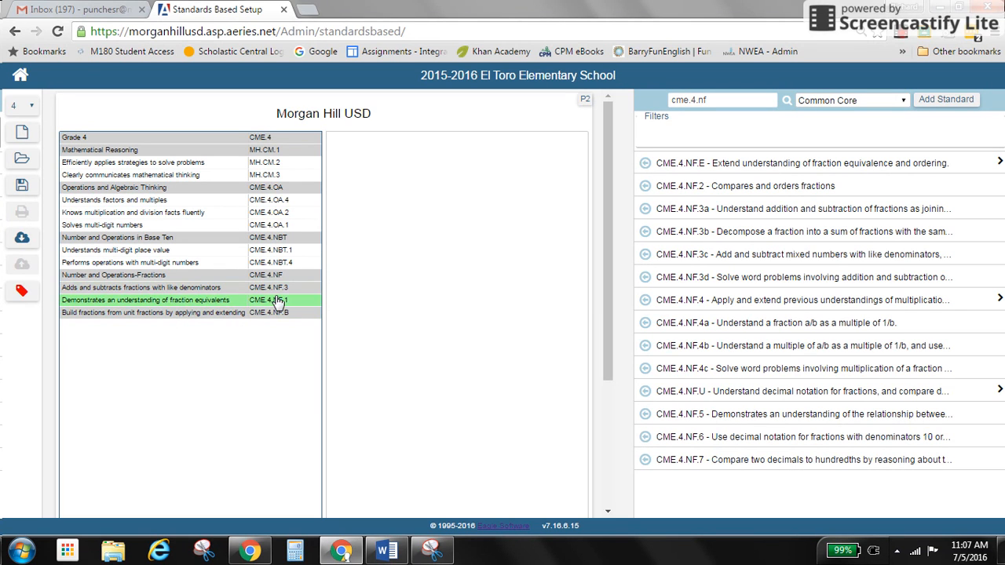
right_click(218, 314)
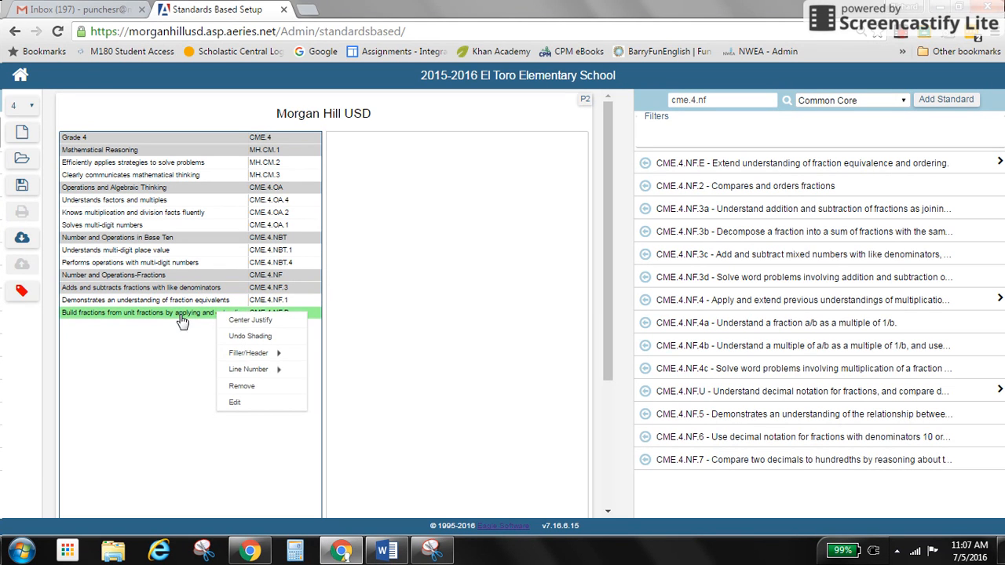
left_click(237, 386)
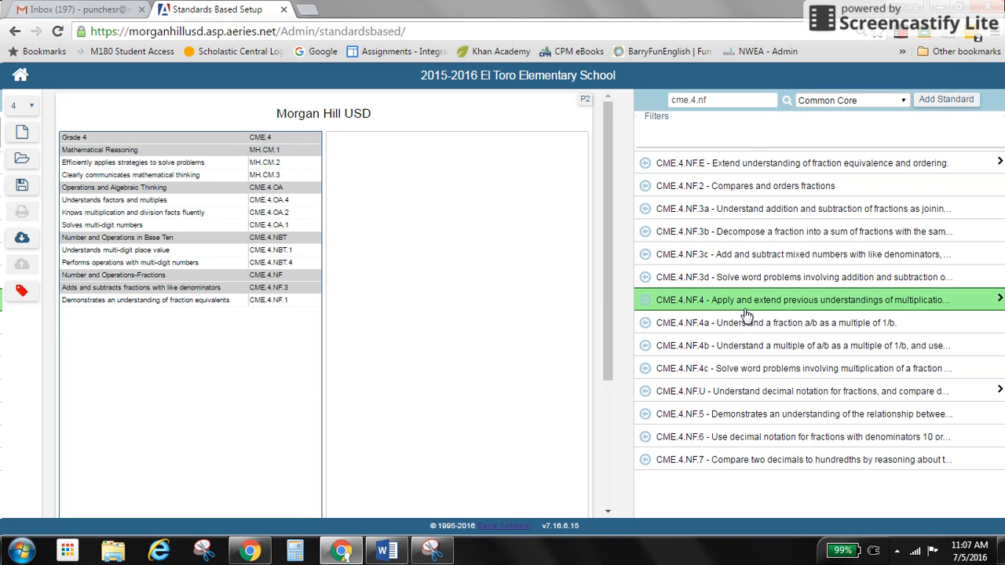
Add CME.4.NF.2 and CME.4.NF.5 to the fractions section, and set the CME.4.NF.5 row to 2 lines
left_click(644, 186)
left_click(644, 390)
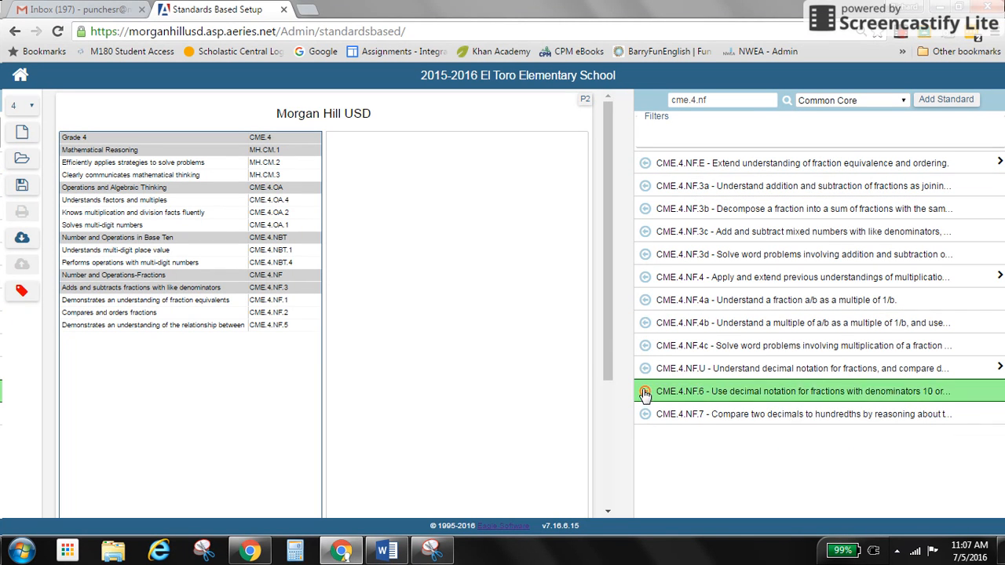
right_click(212, 328)
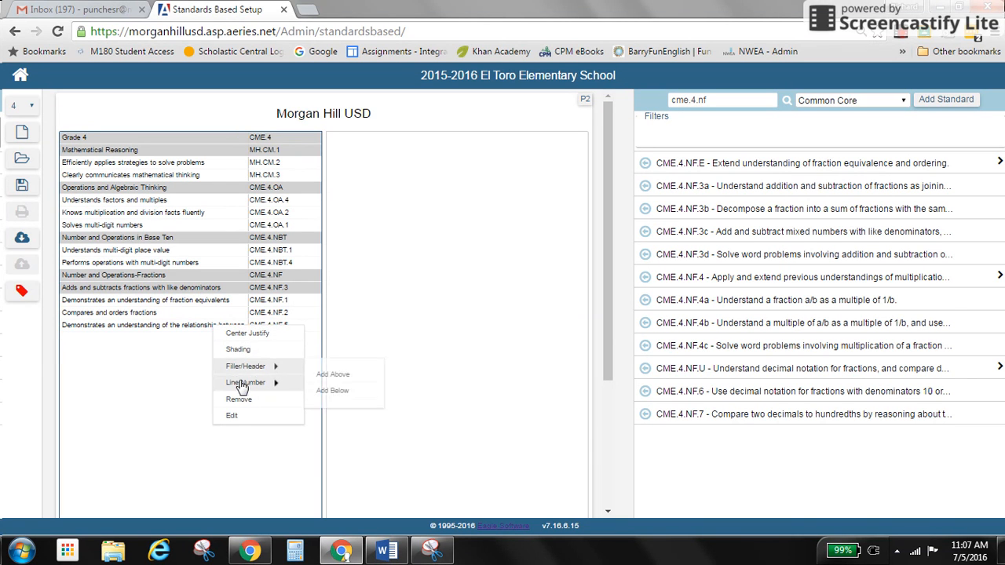
mouse_move(243, 383)
left_click(323, 391)
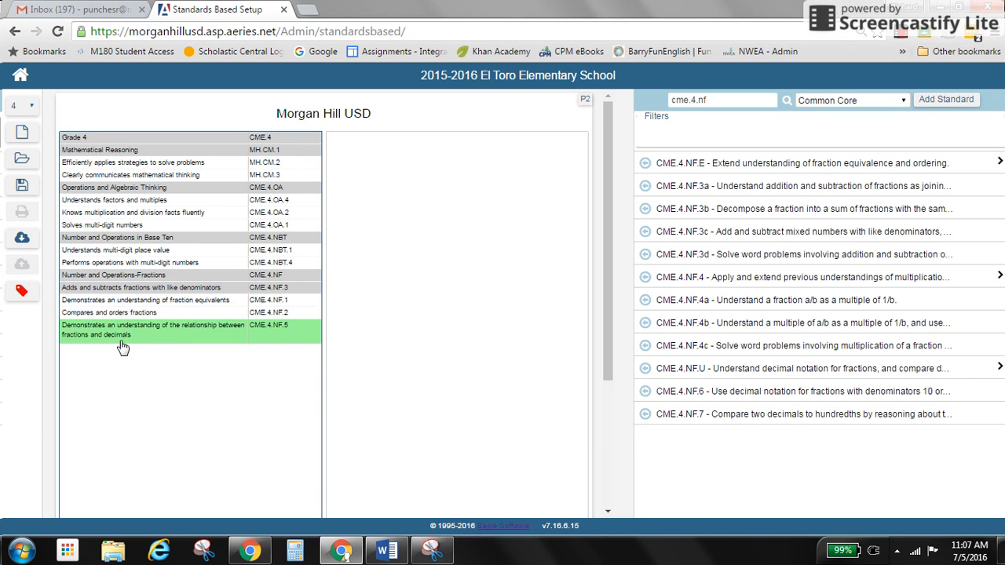
Set the CME.4.NF.1 row to 2 lines and return it to 1 line
right_click(202, 307)
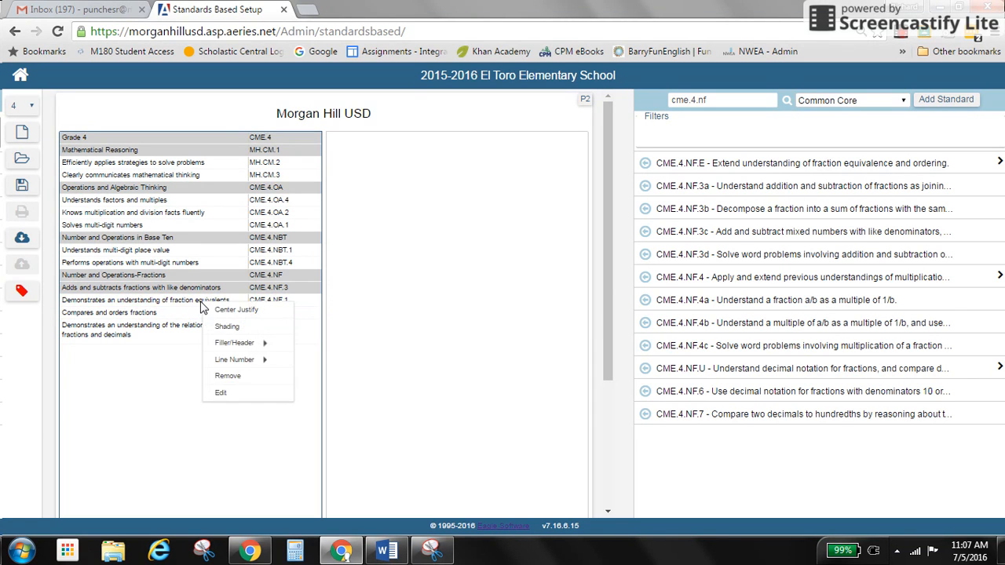
mouse_move(234, 366)
left_click(319, 385)
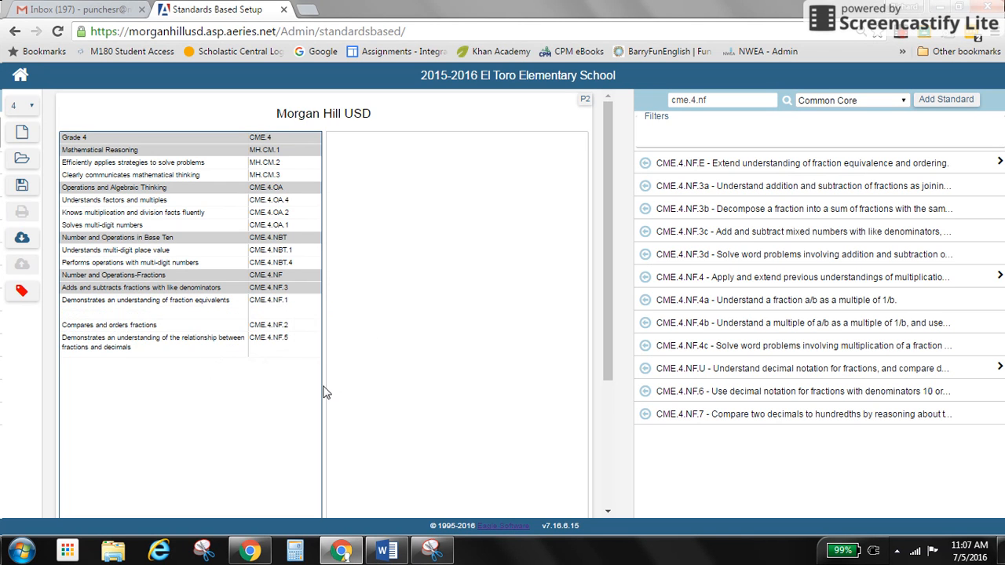
right_click(205, 307)
mouse_move(206, 363)
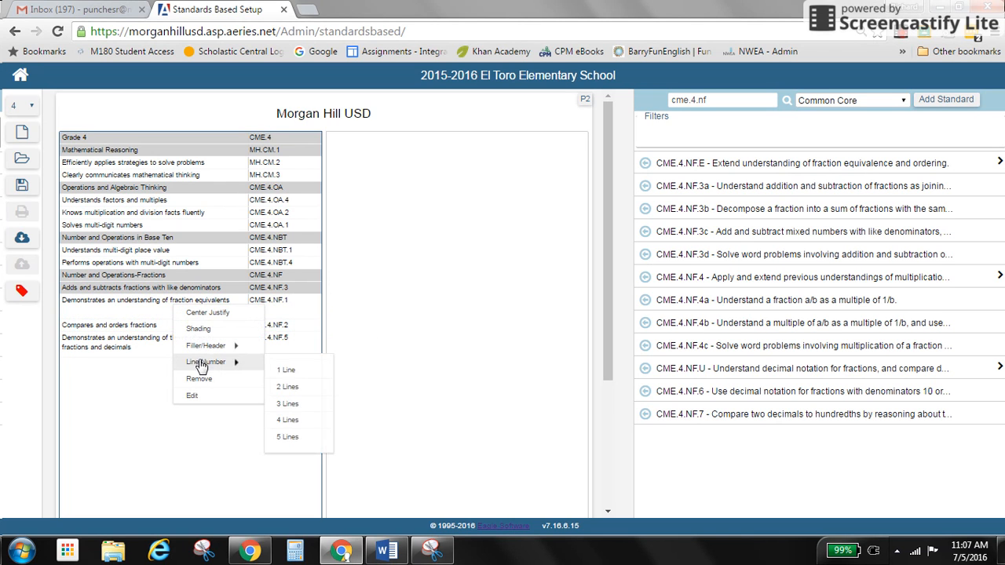
left_click(296, 373)
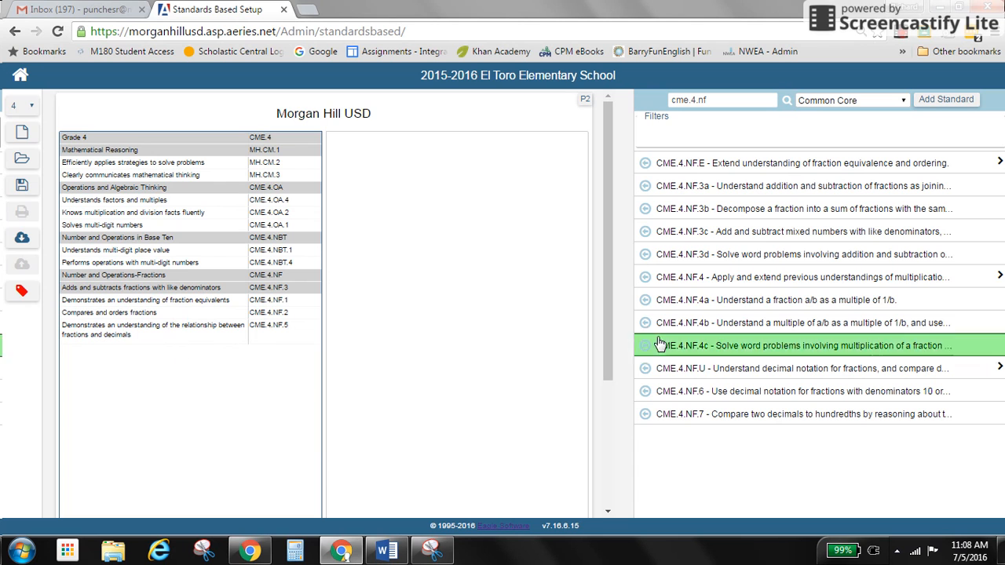
Search the Common Core standards for cme.4.md and add CME.4.MD, CME.4.MD.2, CME.4.MD.1 and CME.4.MD.4 below the fractions section
left_click(725, 101)
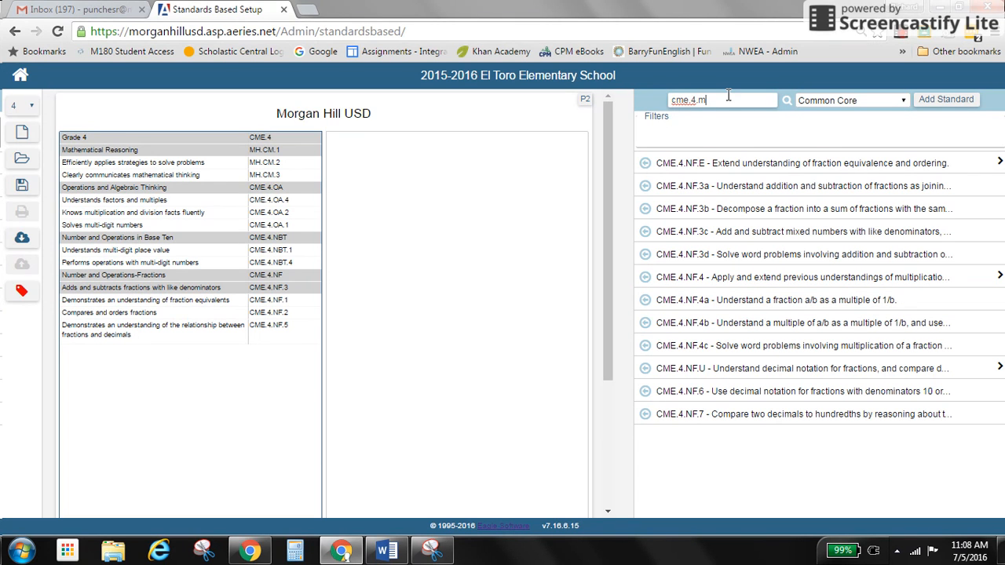
key("Return")
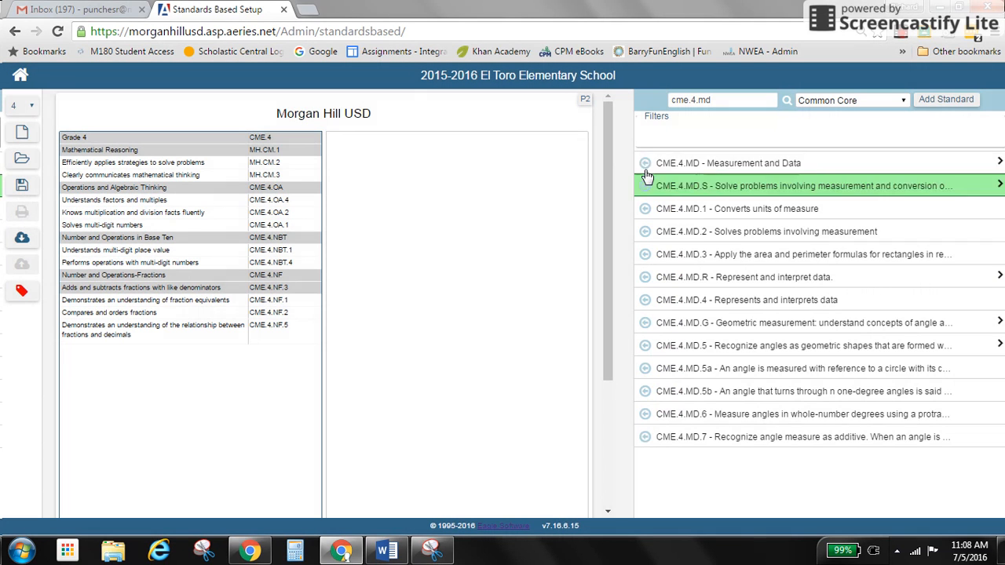
left_click(644, 167)
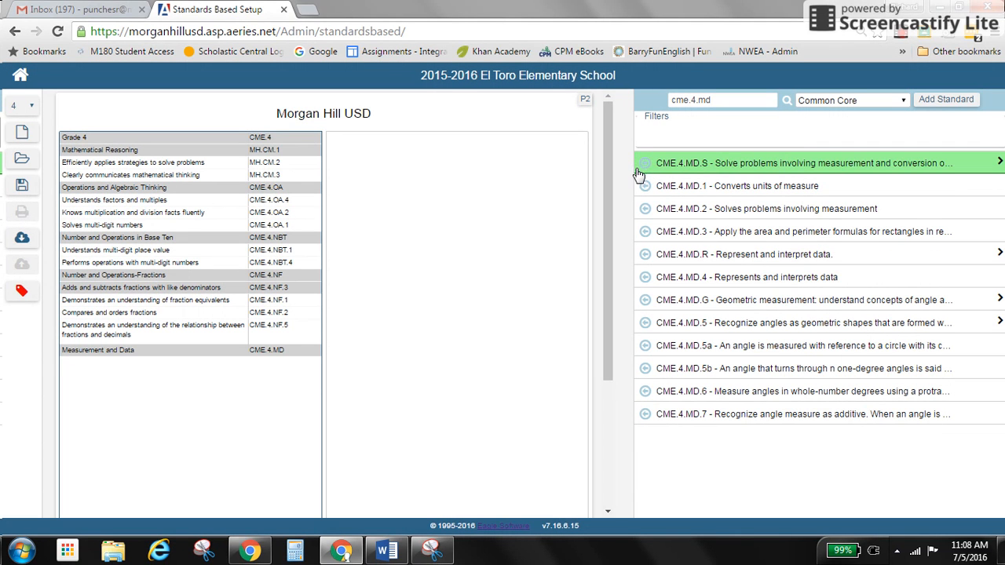
left_click(644, 209)
left_click(645, 186)
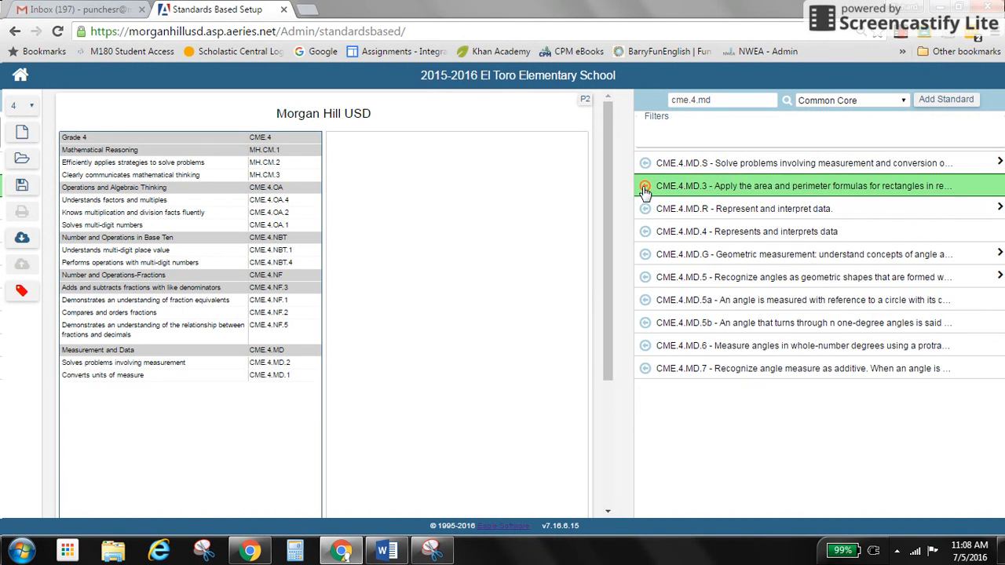
left_click(645, 232)
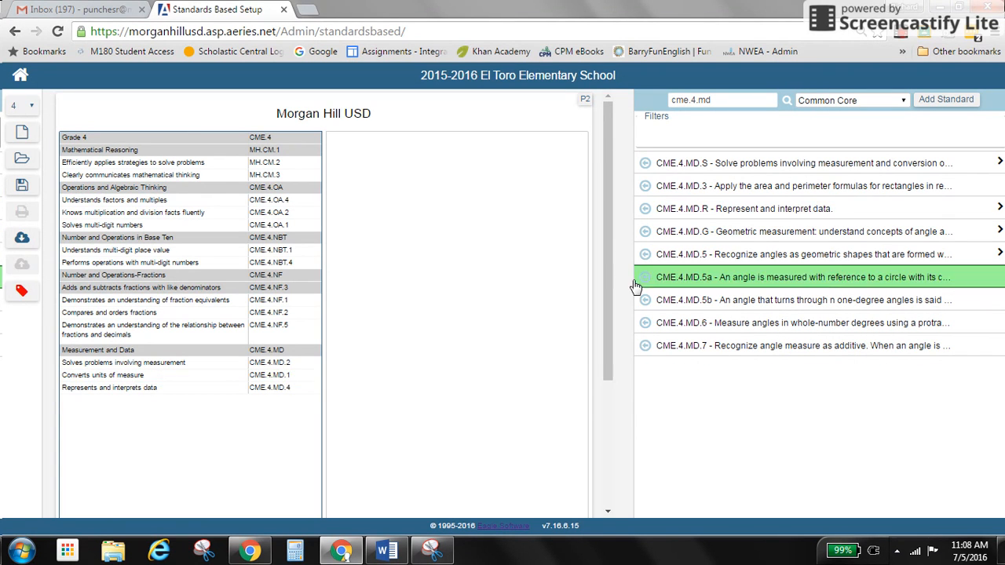
Search the Common Core standards for cme.4.g and add CME.4.G, CME.4.G.1 and CME.4.G.2 below the measurement rows
left_click(734, 100)
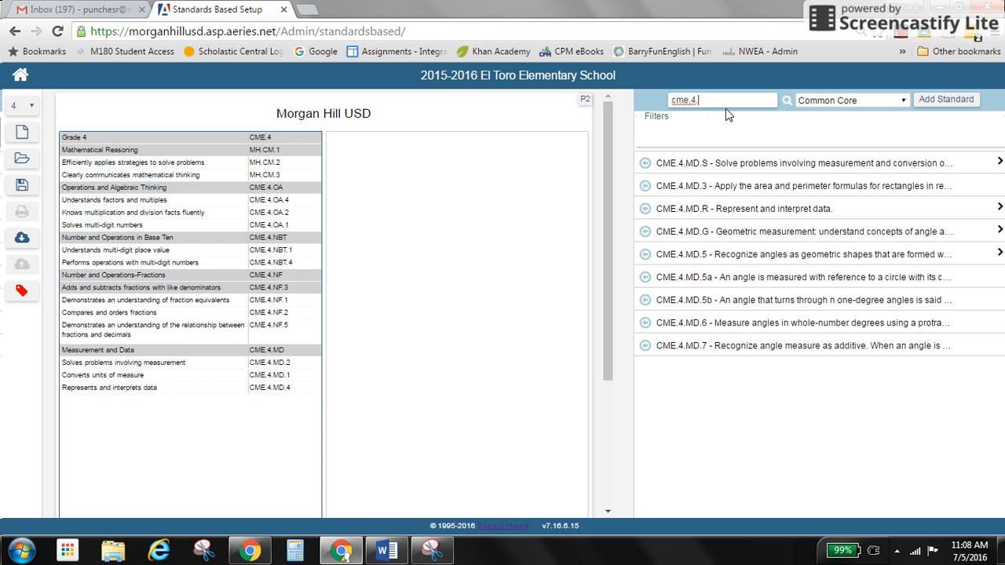
key("Return")
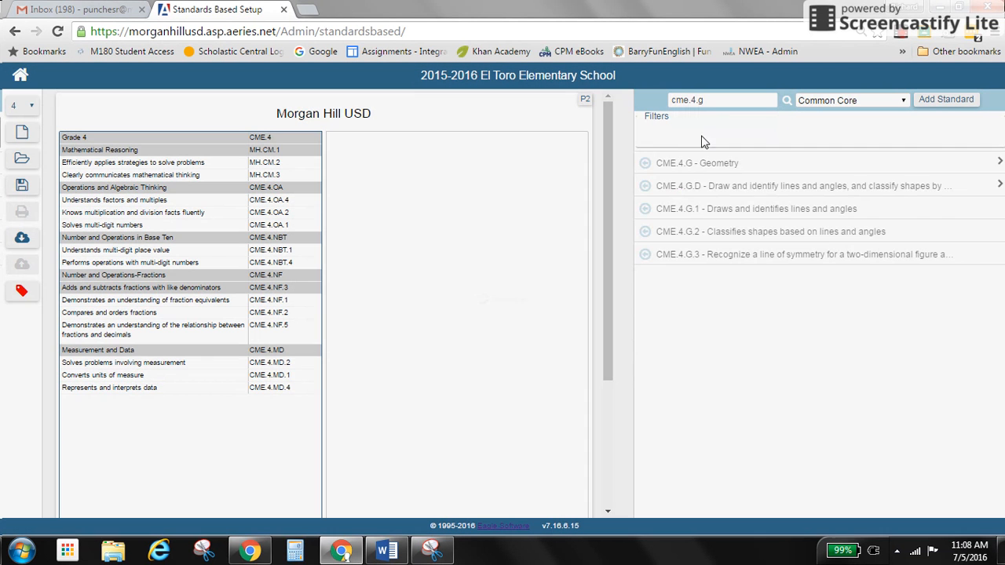
left_click(644, 163)
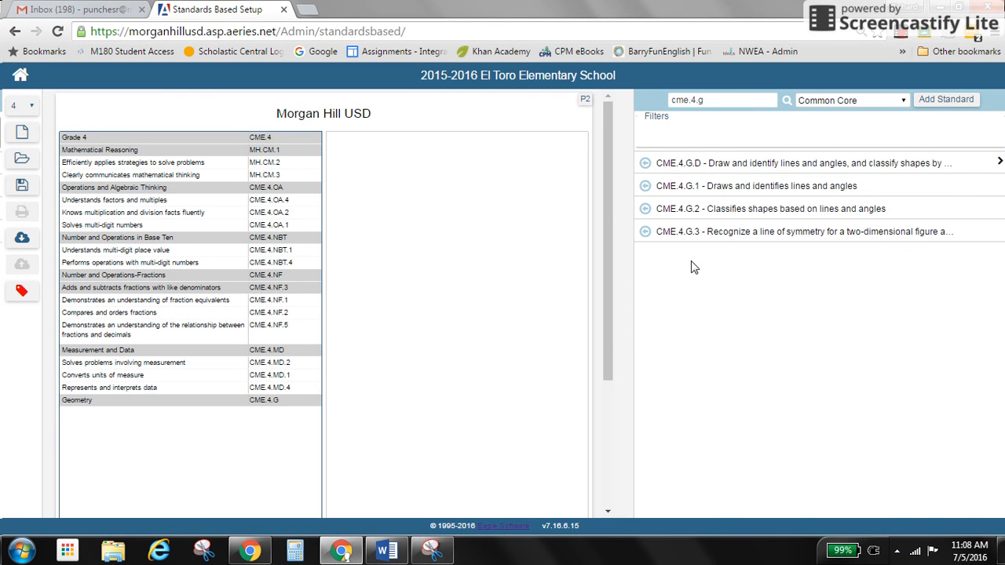
left_click(644, 186)
left_click(643, 190)
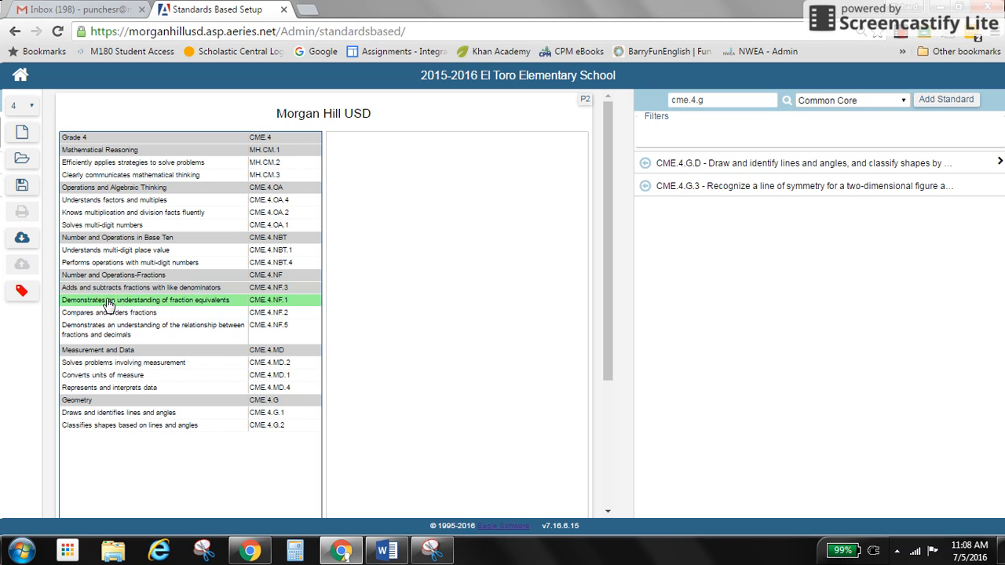
Remove the shading from the CME.4.NF.3 row in the fractions section
right_click(198, 287)
left_click(230, 312)
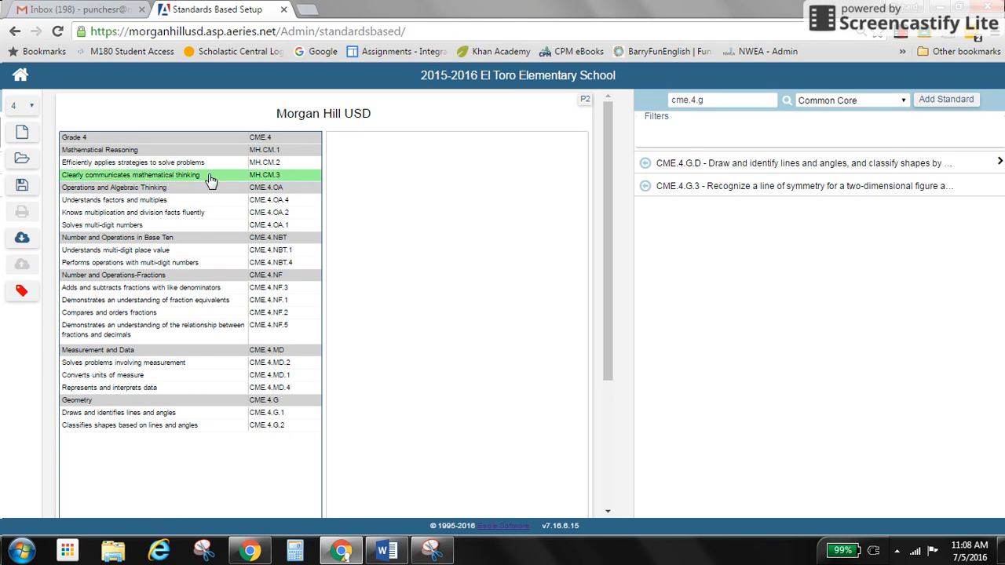
Insert a blank filler line below the CME.4.G.2 row and add CME.4.G.D beneath it
right_click(140, 427)
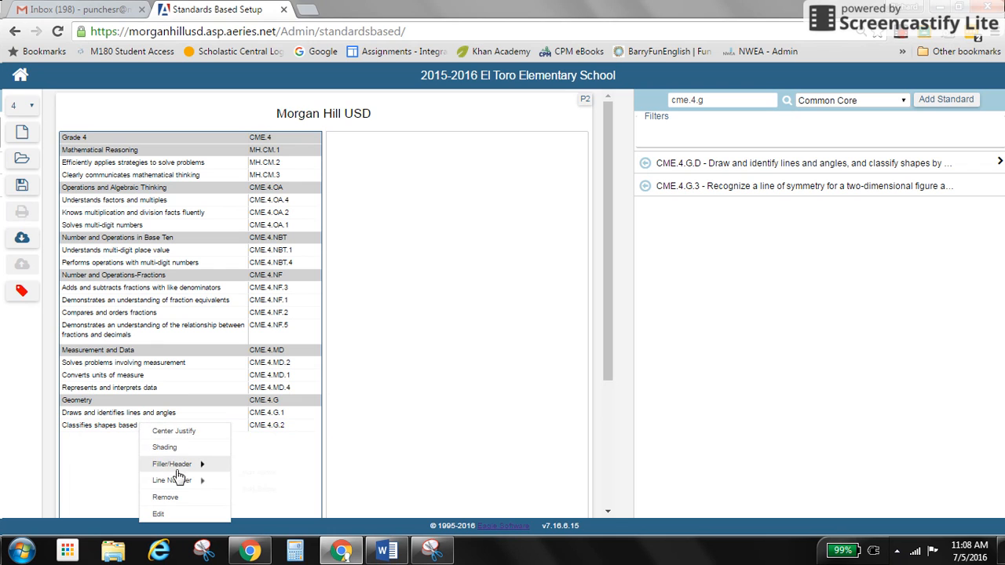
mouse_move(185, 465)
left_click(266, 490)
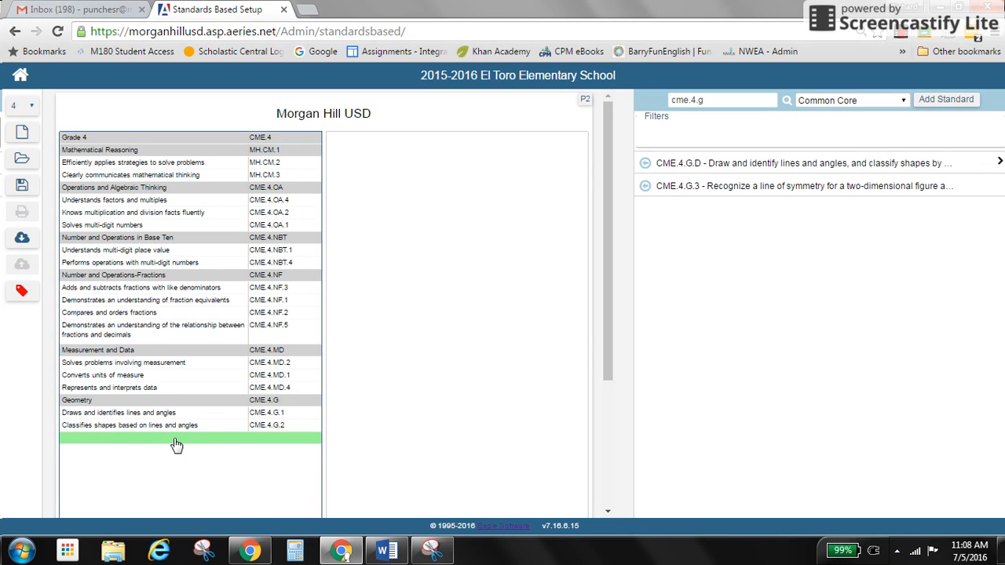
left_click(646, 163)
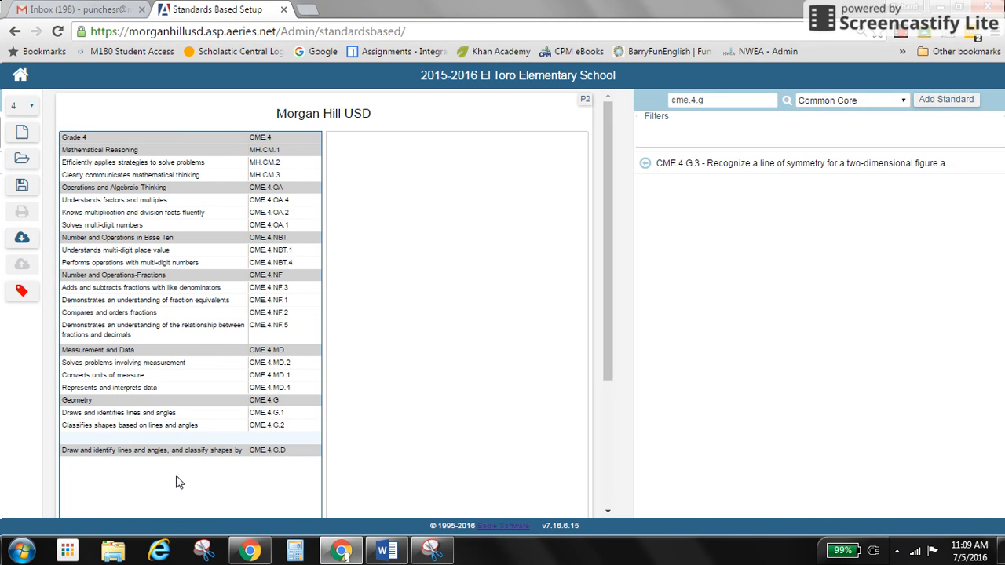
Remove the CME.4.G.D row and the blank filler line from the end of the geometry section
right_click(180, 451)
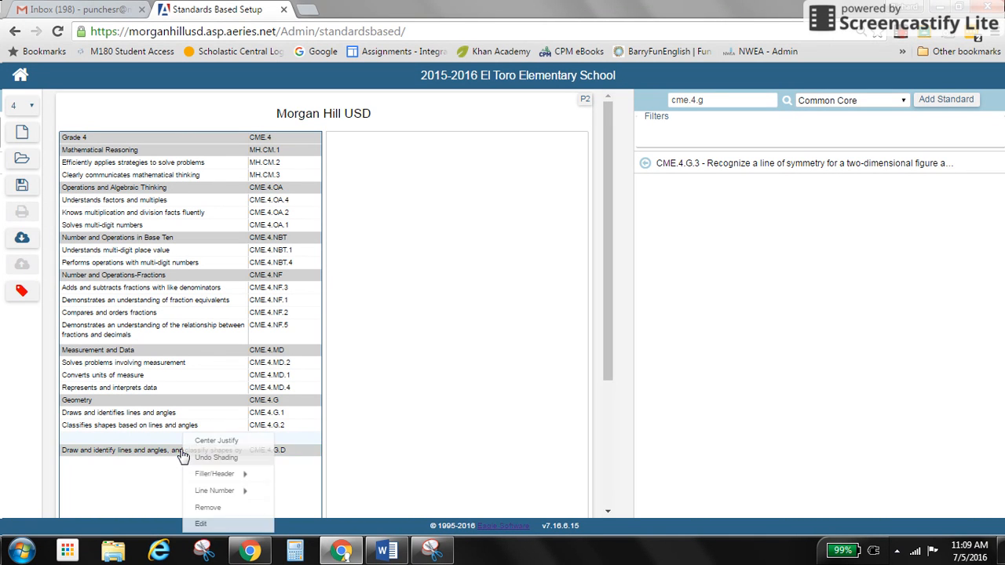
left_click(201, 509)
right_click(240, 437)
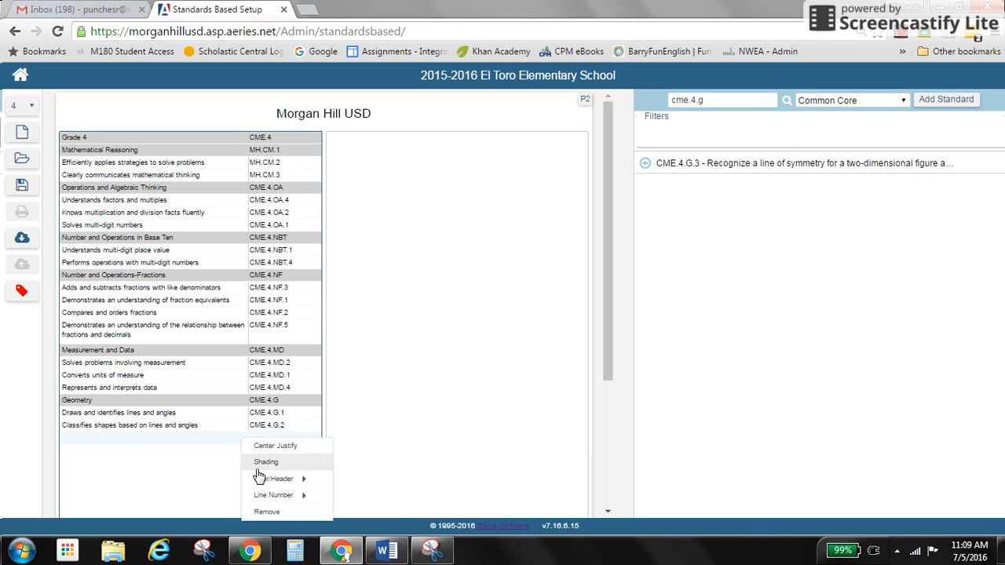
left_click(266, 511)
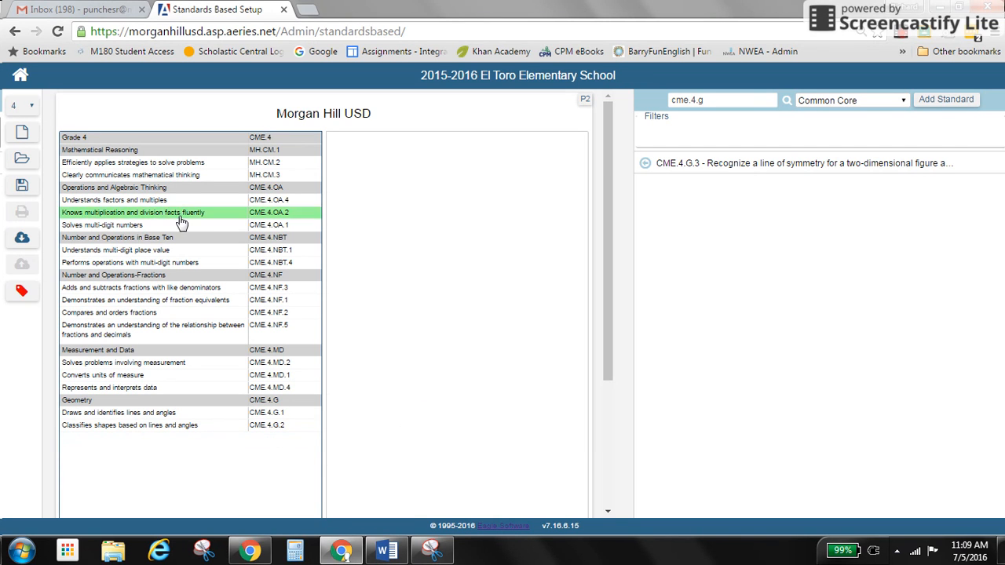
Save the report card template under the name Grade 4 Demo
left_click(21, 187)
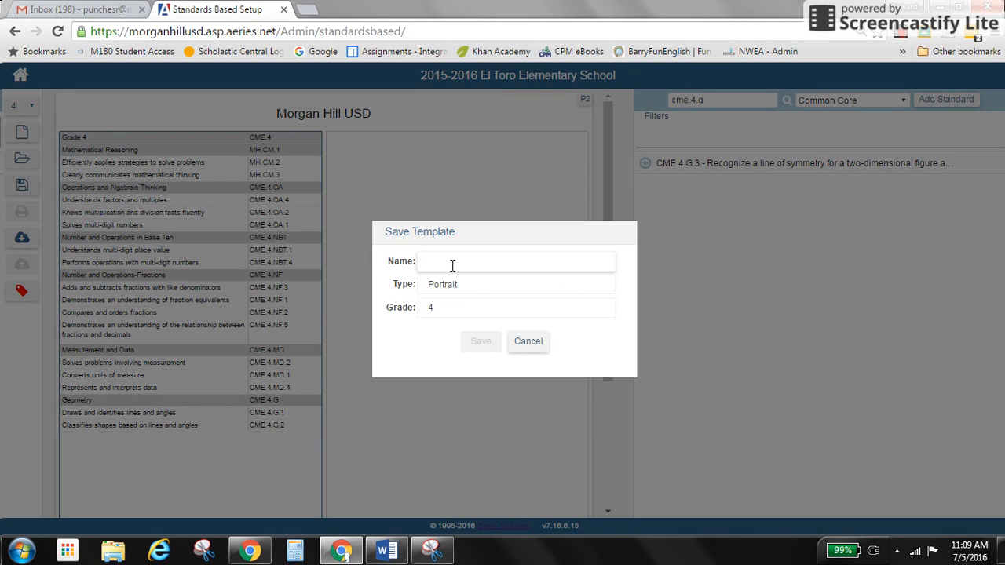
type("Grade 4 Demo")
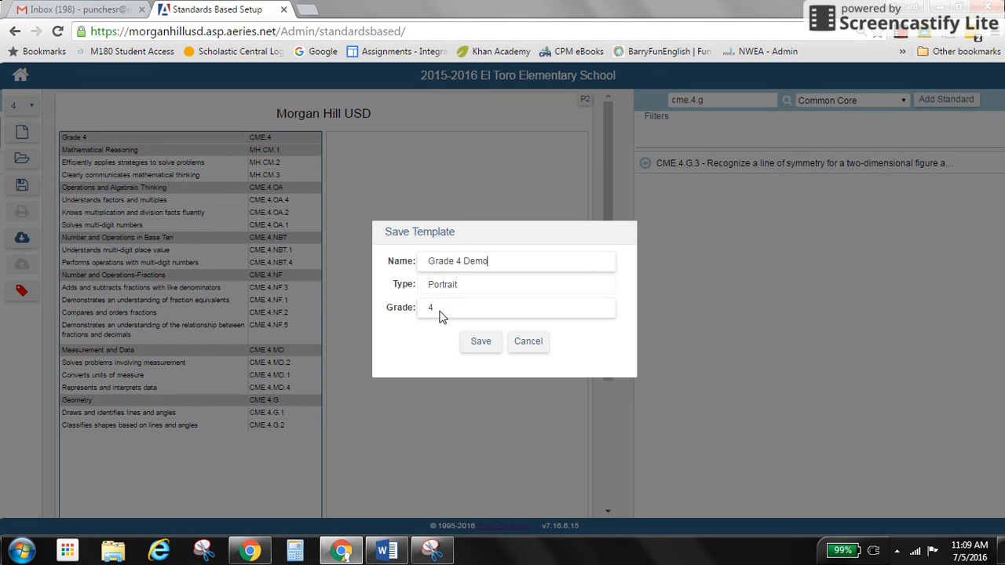
left_click(481, 343)
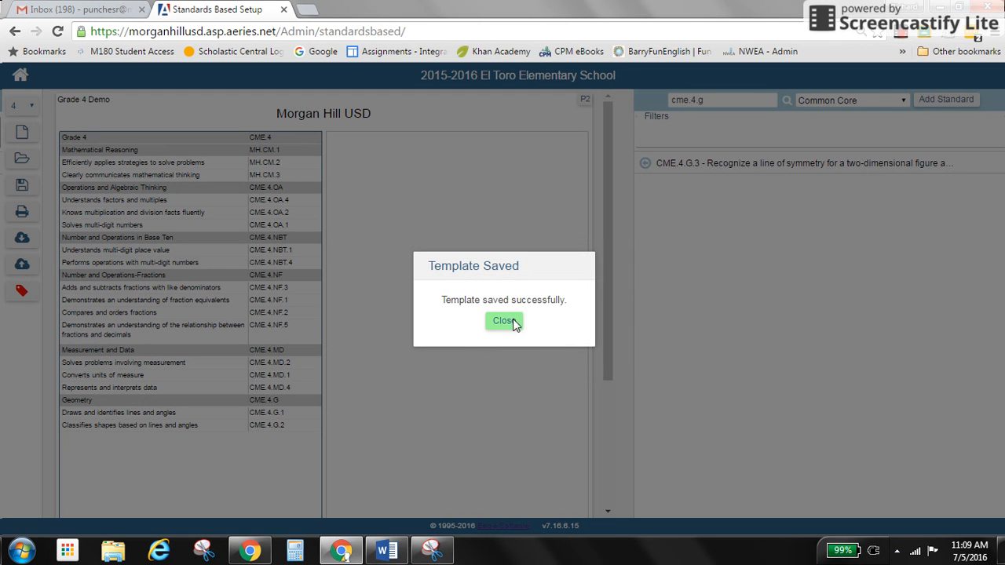
left_click(507, 322)
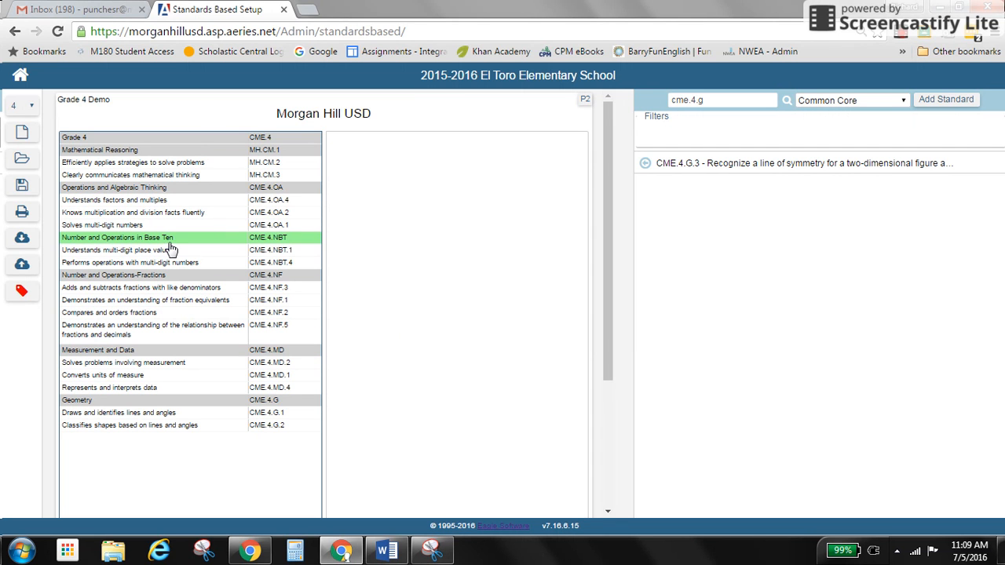
Generate a print preview for CL English only, including the teacher signature and principal signature
left_click(24, 213)
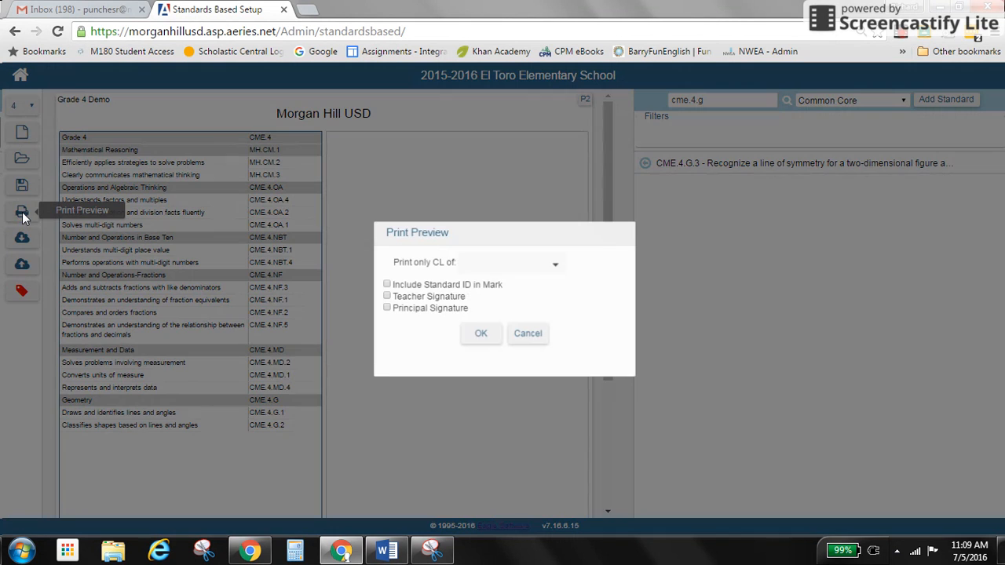
left_click(386, 296)
left_click(384, 309)
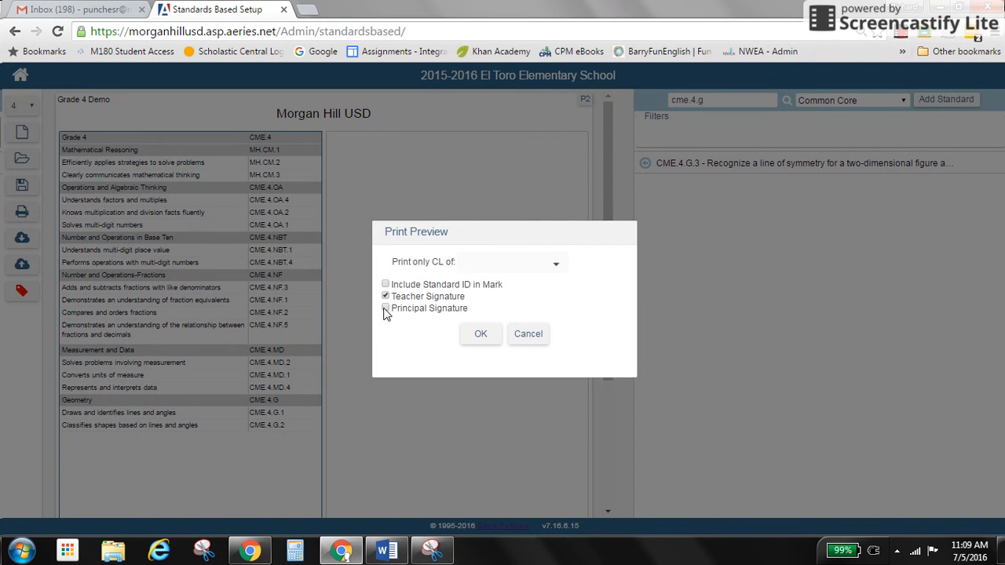
left_click(534, 265)
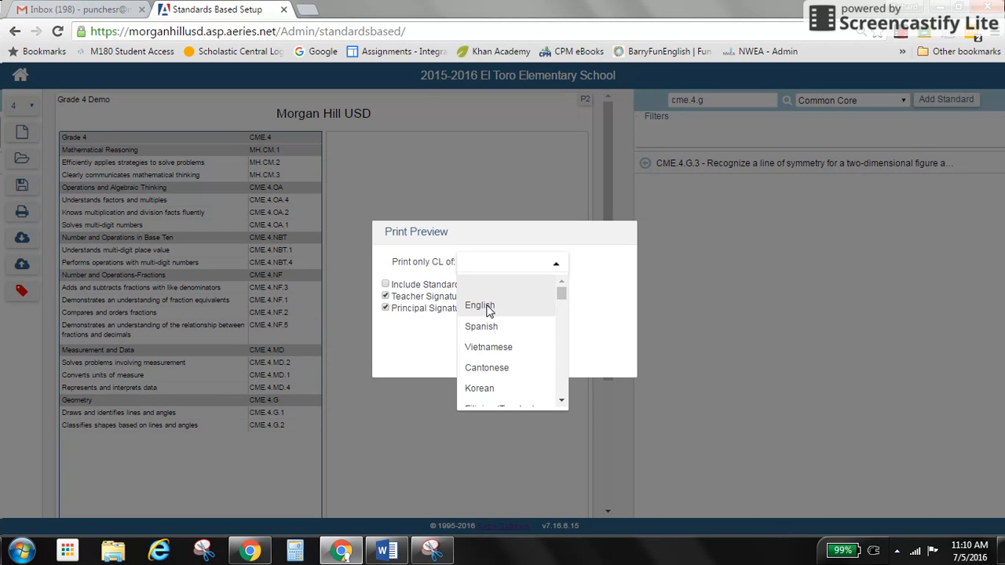
left_click(486, 310)
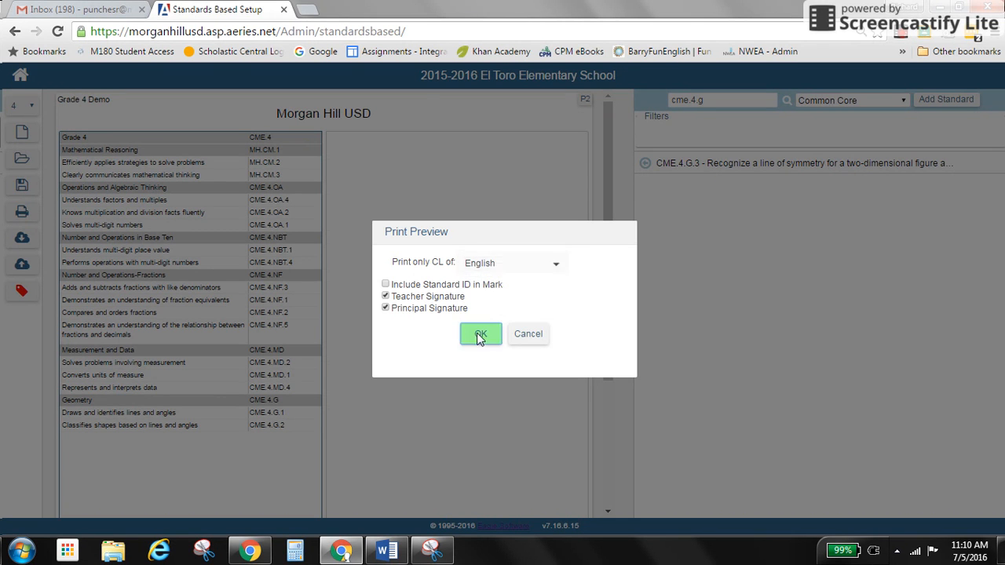
left_click(476, 335)
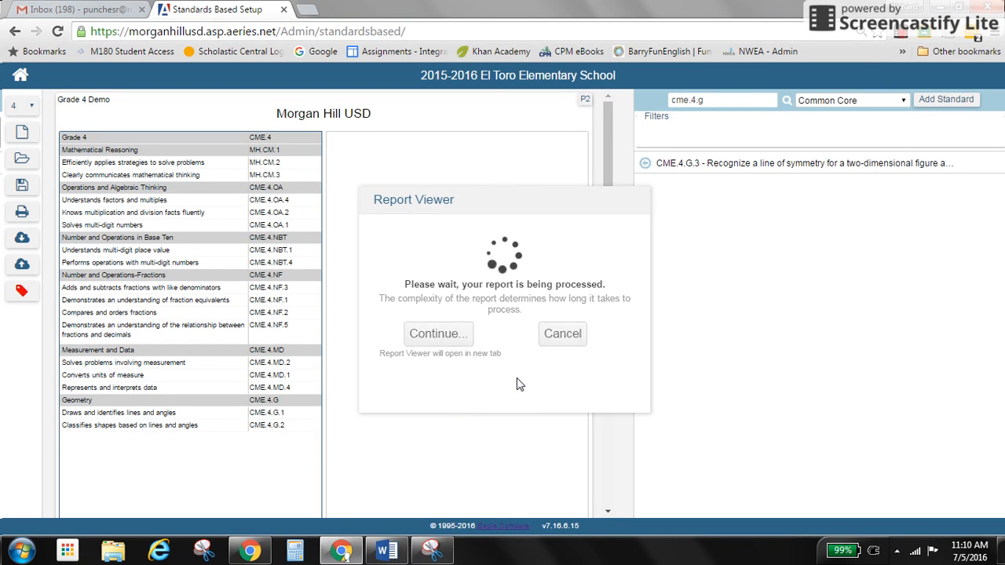
View the generated report, examine the layout of its marks legend and mathematics section, and close the report and its viewer
left_click(540, 346)
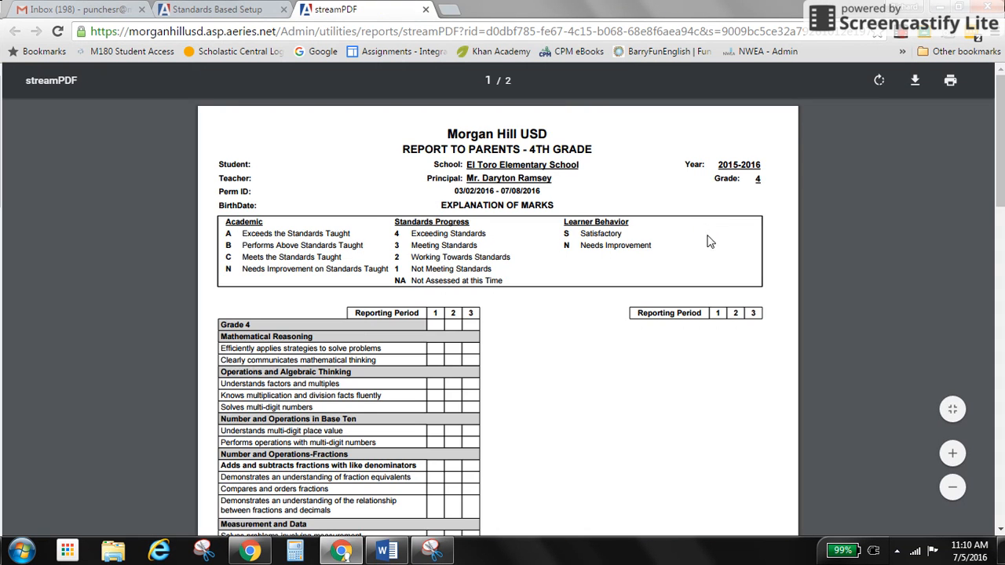
scroll(730, 315, "down", 3)
scroll(729, 319, "up", 3)
scroll(558, 336, "down", 3)
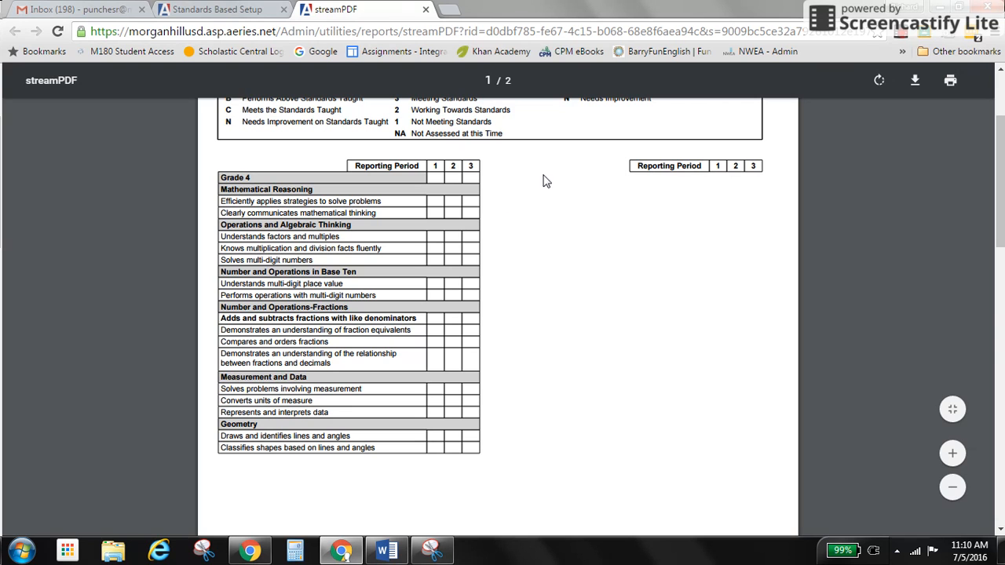
left_click(425, 11)
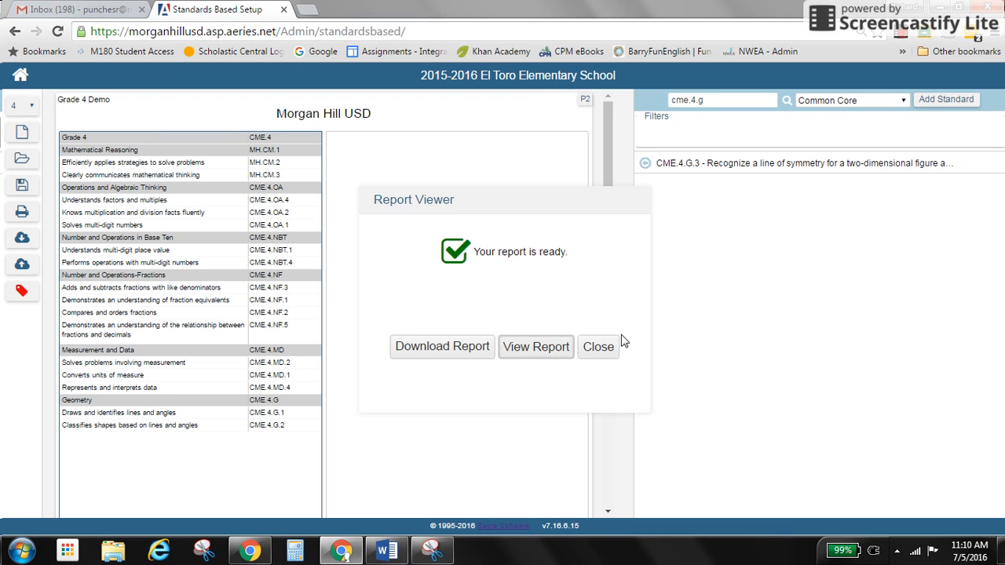
left_click(594, 348)
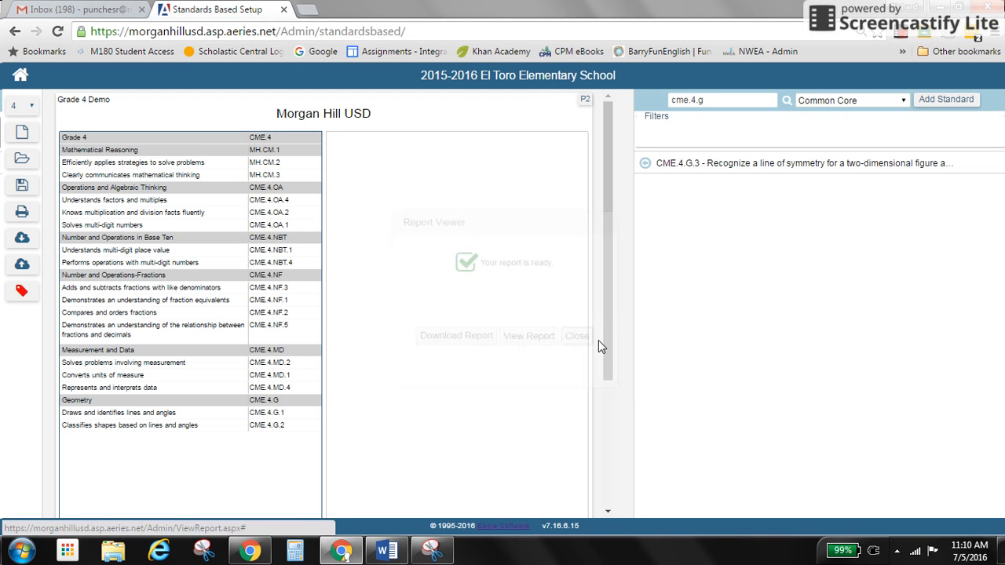
Start pushing the template to SBE and set its title to Default
left_click(22, 266)
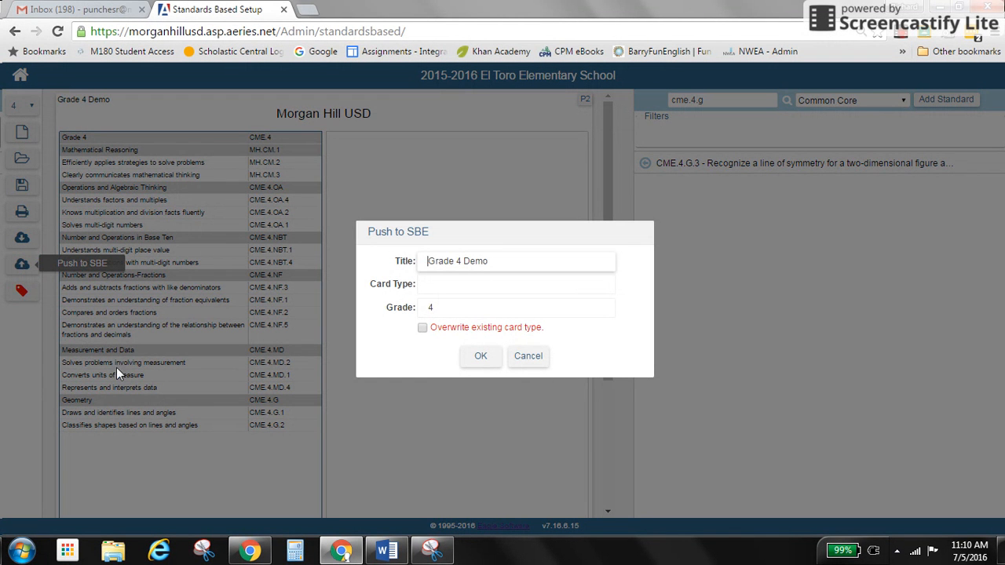
left_click(501, 260)
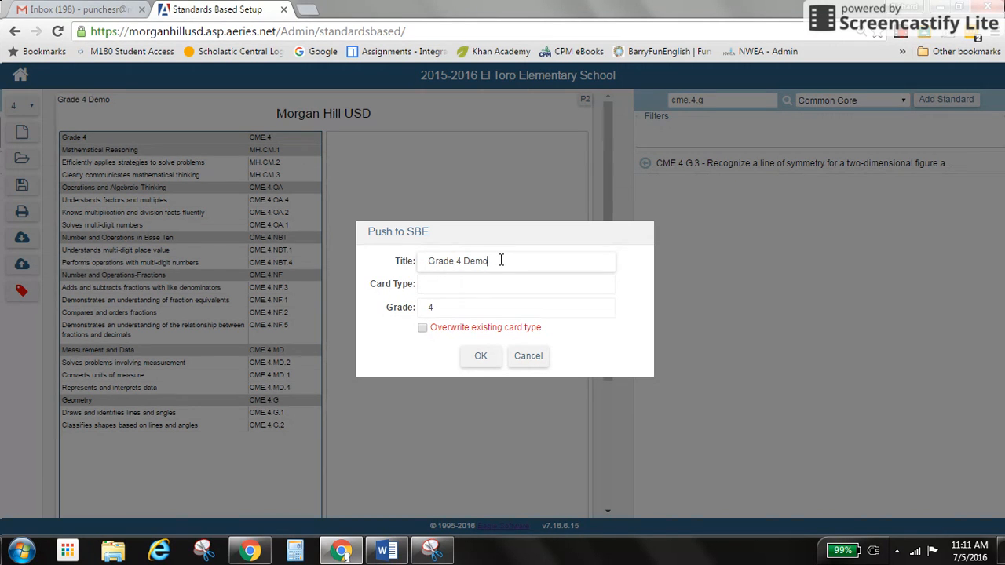
left_click_drag(501, 260, 337, 265)
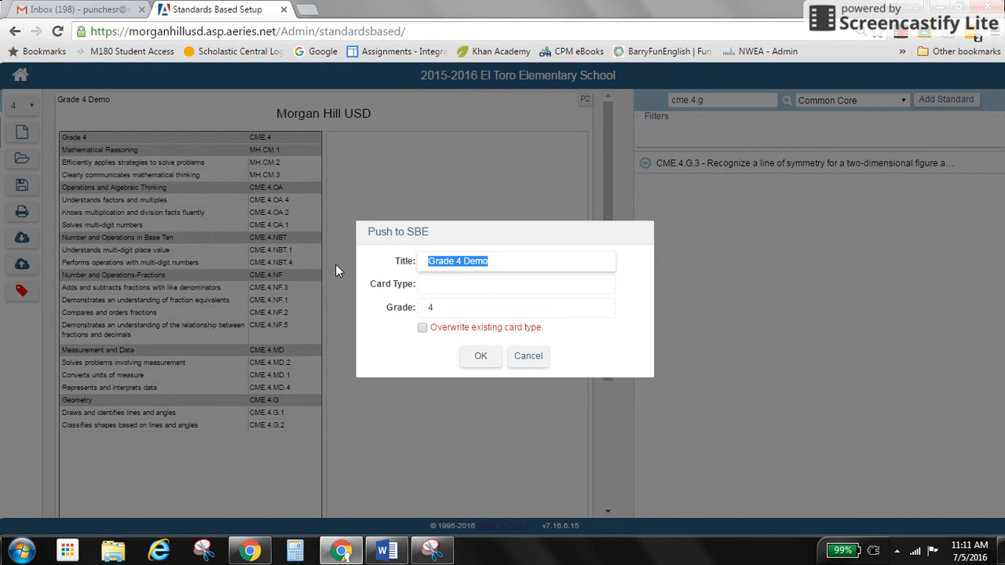
type("D")
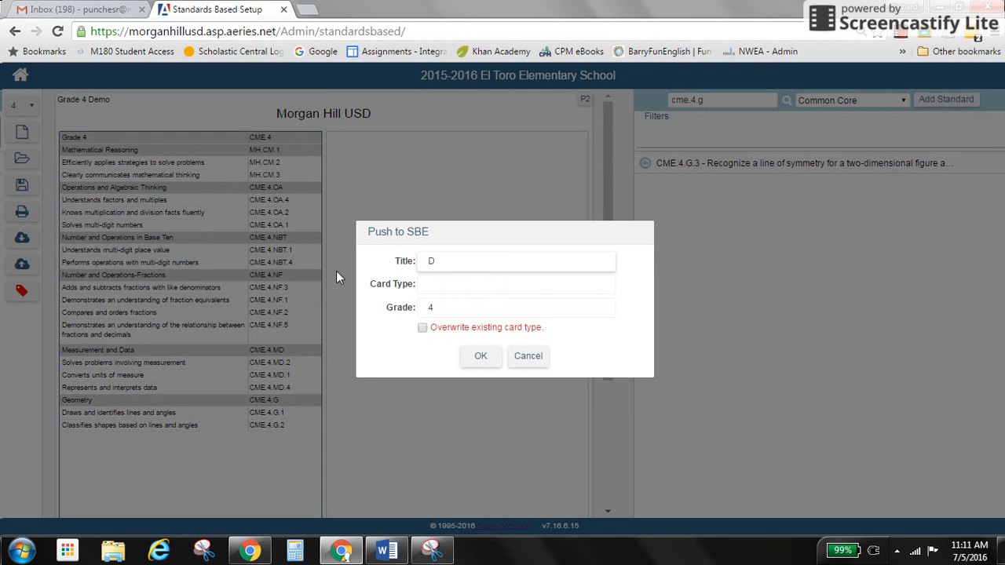
type("efault")
left_click(438, 284)
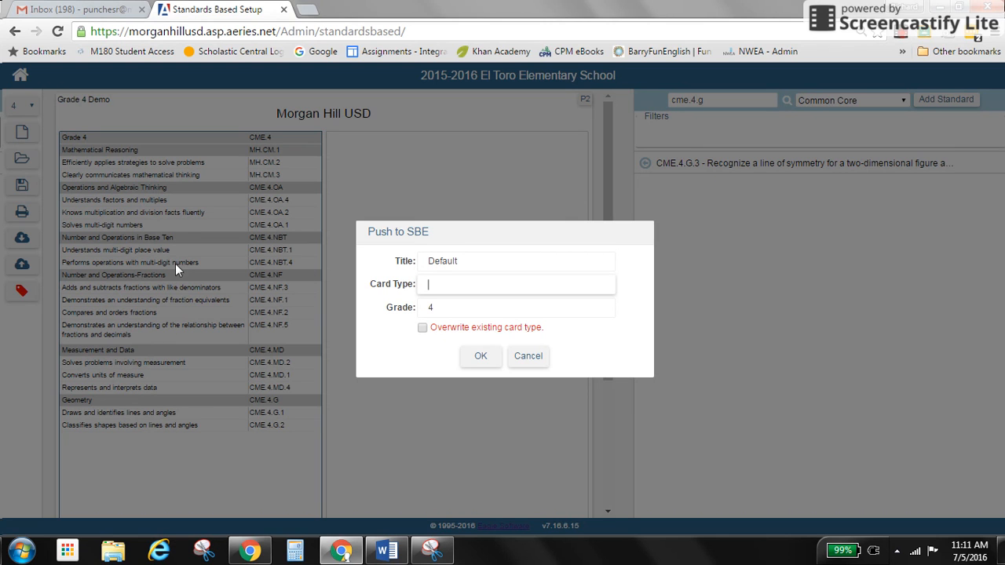
Set the title to Grade 4 Demo and the card type to G4D, and push the template to SBE for grade 4
left_click_drag(476, 265, 404, 266)
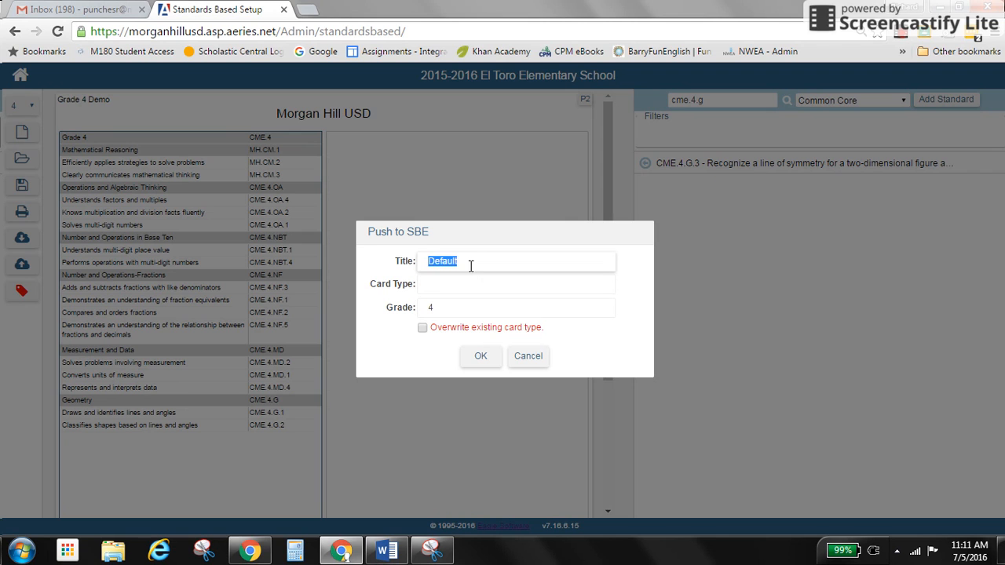
type("Grade 4 Demo")
key("Tab")
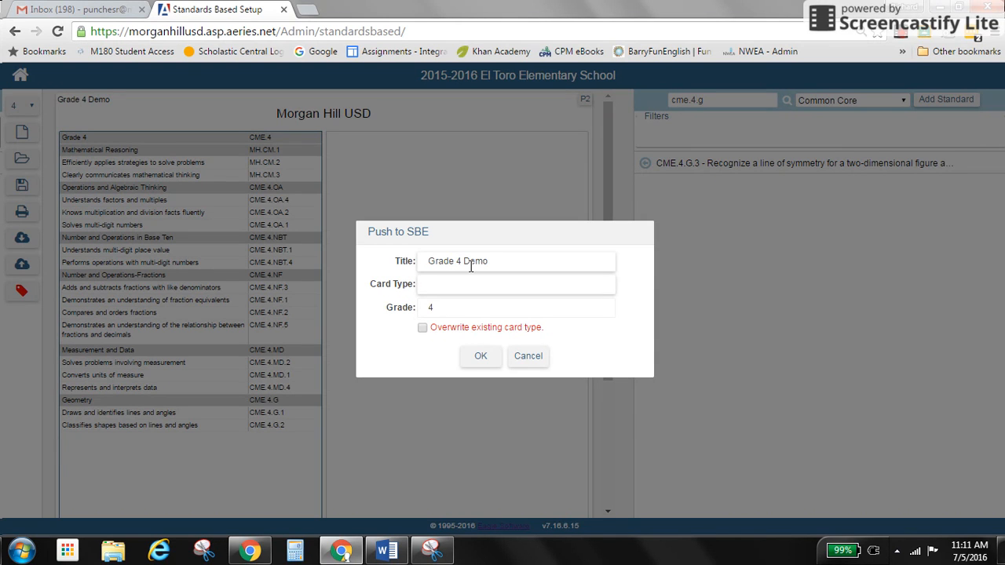
type("G")
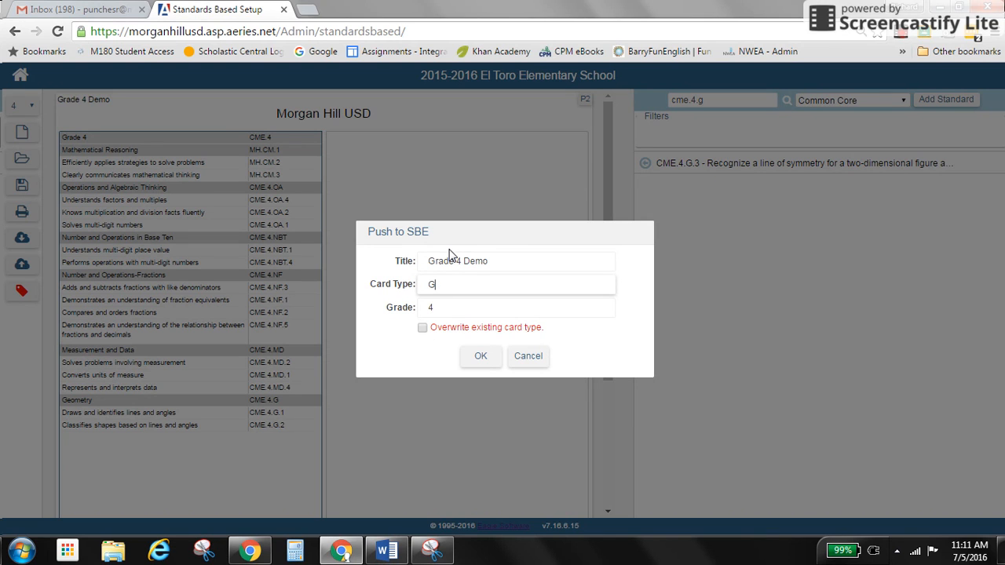
type("4D")
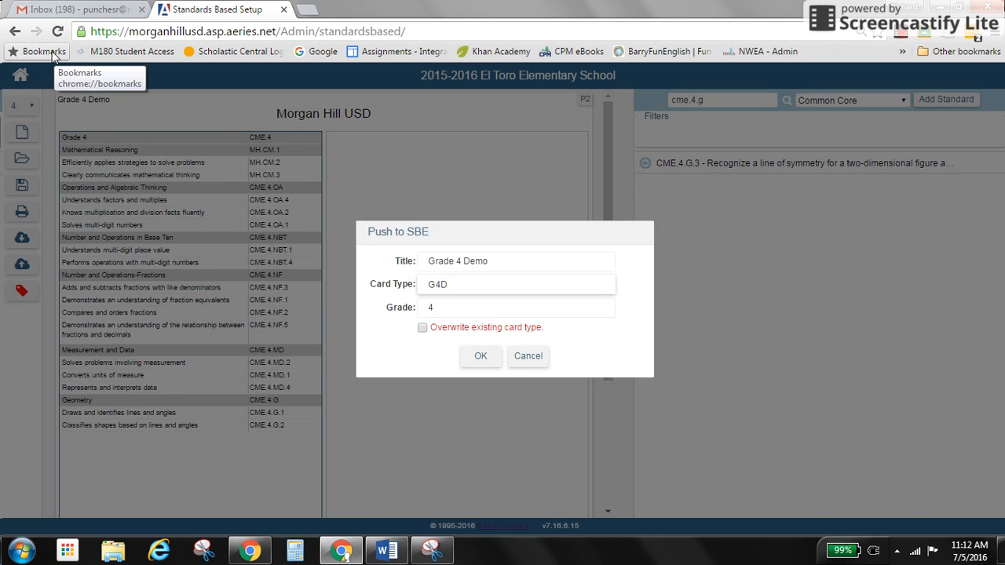
left_click(479, 357)
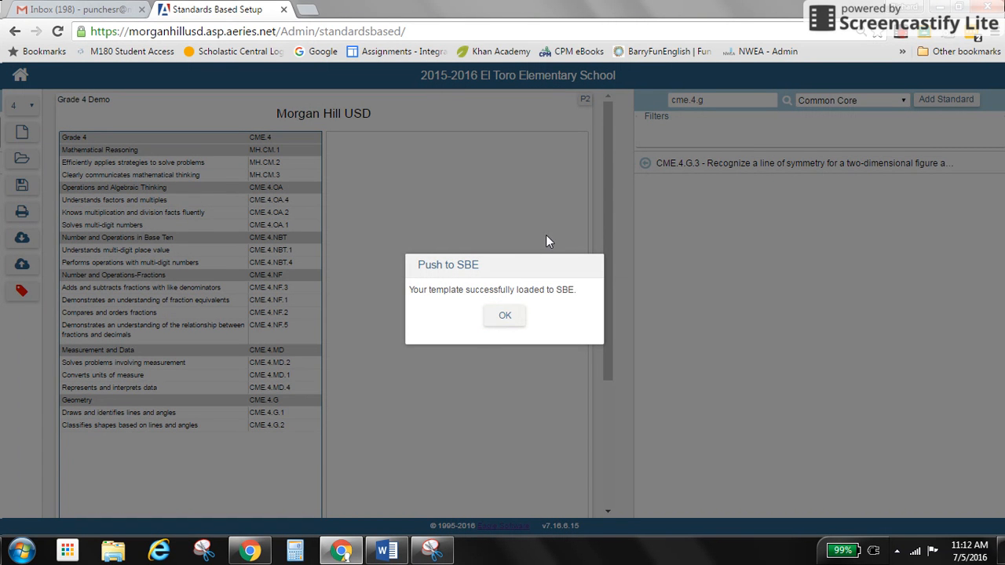
left_click(506, 317)
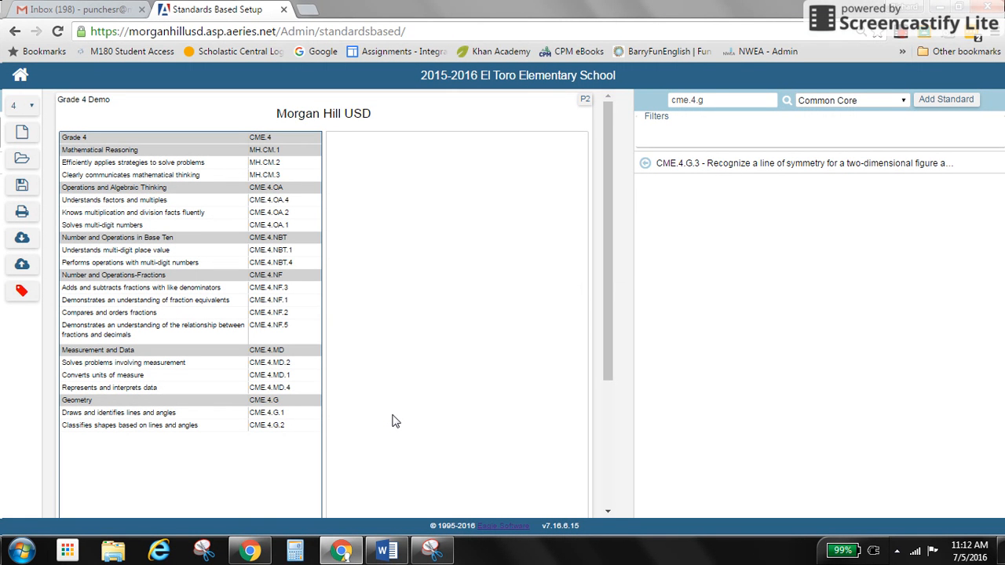
Switch to the district report card document in Word
left_click(341, 553)
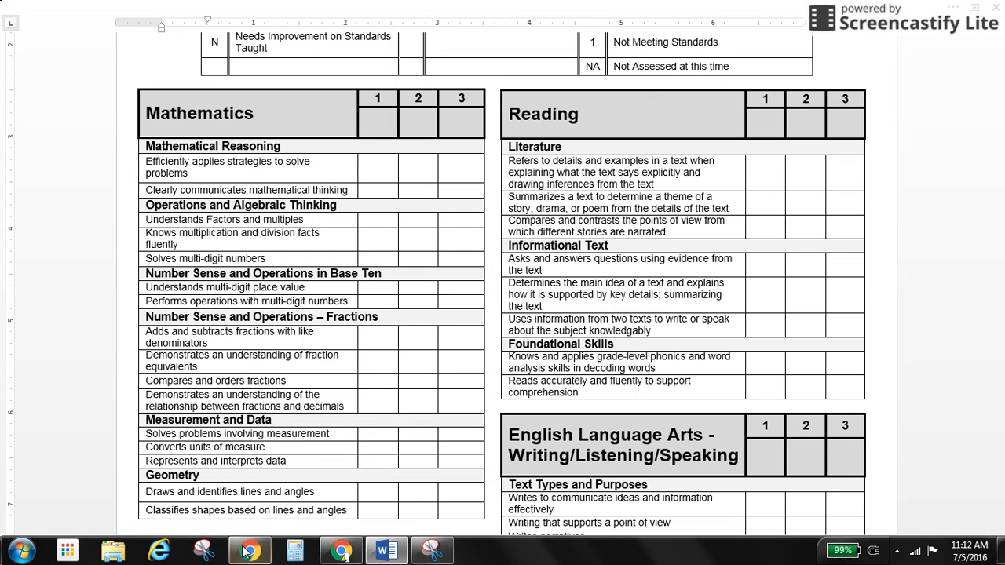